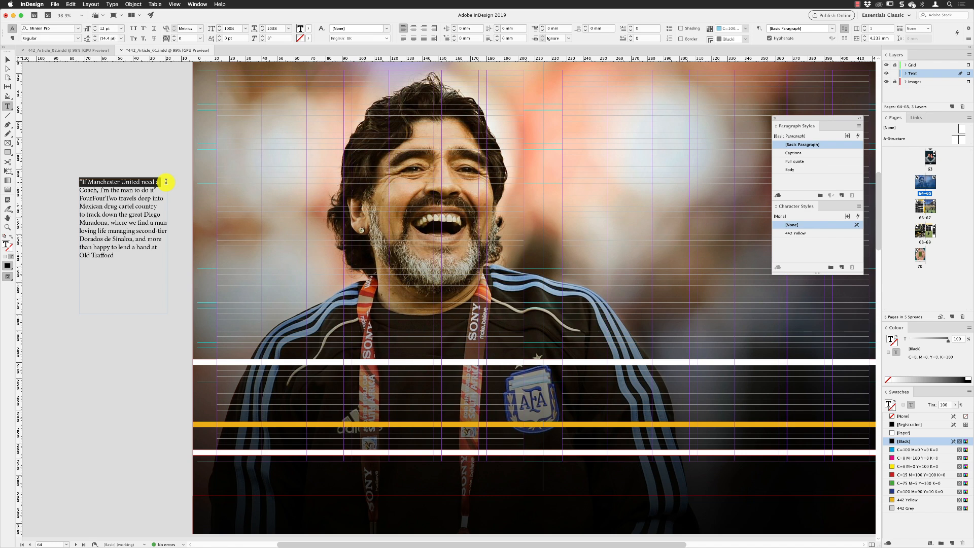
Cut the quote "If Manchester United need a Coach, I'm the man to do it" from the intro text and paste it as its own frame on the spread.
left_click_drag(166, 182, 166, 184)
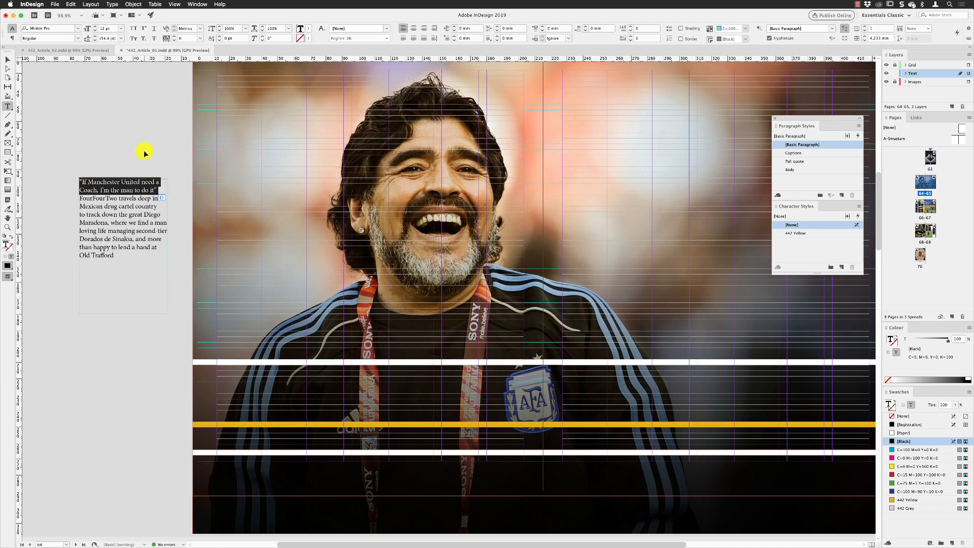
key("BackSpace")
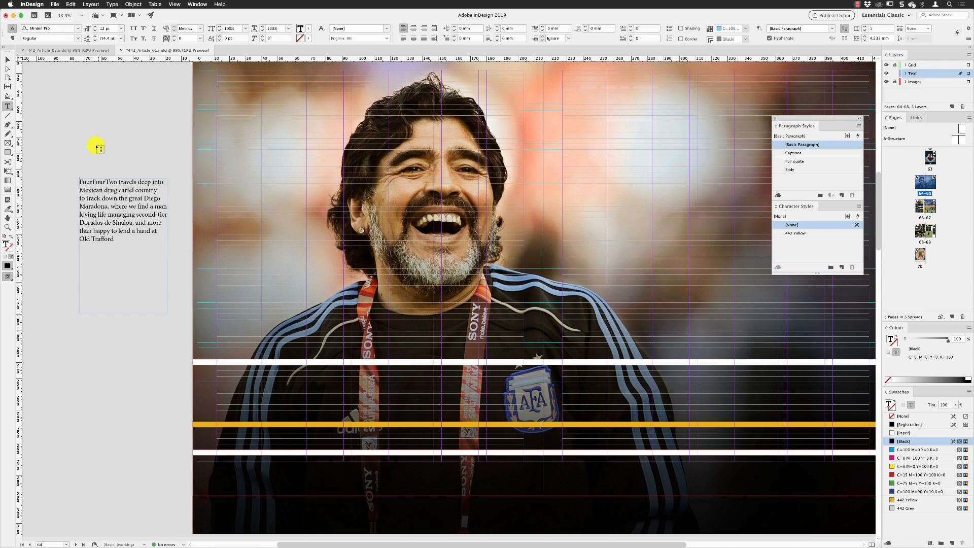
key("Escape")
left_click(64, 4)
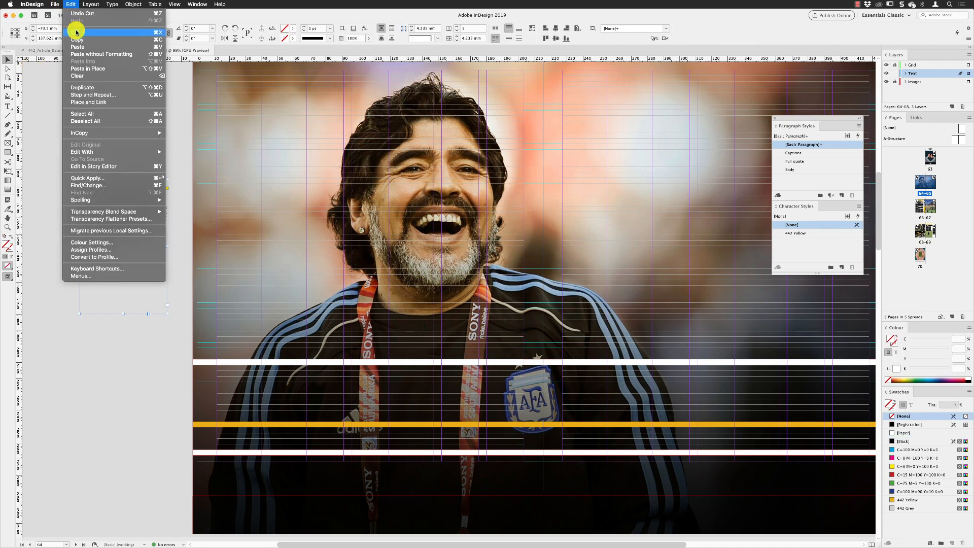
left_click(76, 45)
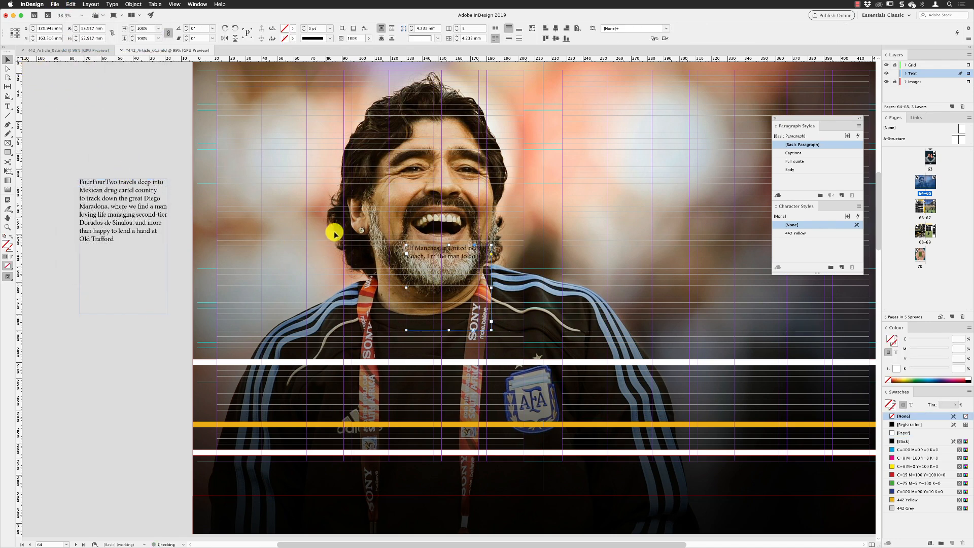
left_click_drag(426, 257, 224, 243)
Resize the remaining intro text frame to 58 mm by about 45.8 mm and move it to the lower pasteboard beside the spread.
left_click(127, 203)
left_click_drag(165, 313, 172, 251)
left_click_drag(126, 219, 115, 467)
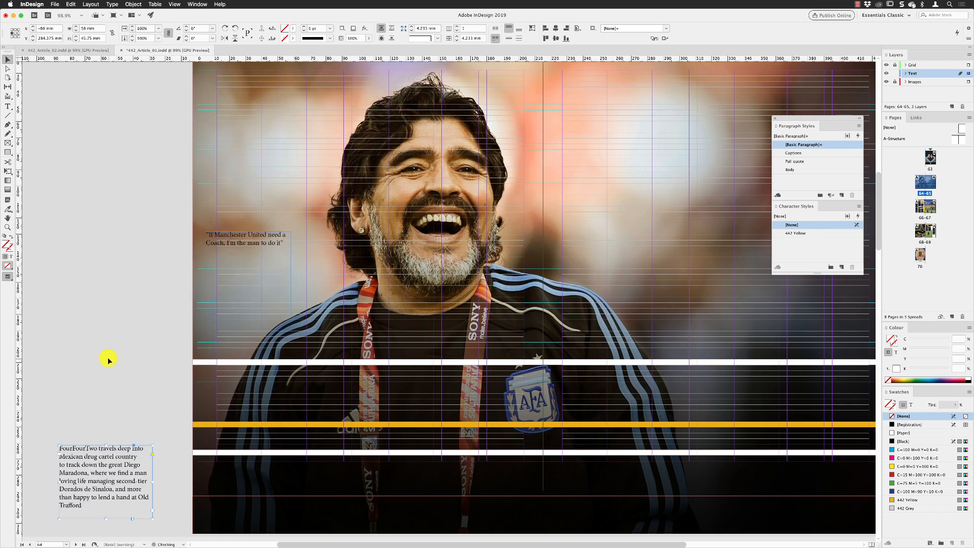
Widen the quote frame to 191 mm, with its left edge on the page margin at 12 mm.
left_click(245, 242)
left_click_drag(291, 274, 523, 269)
left_click_drag(205, 274, 217, 274)
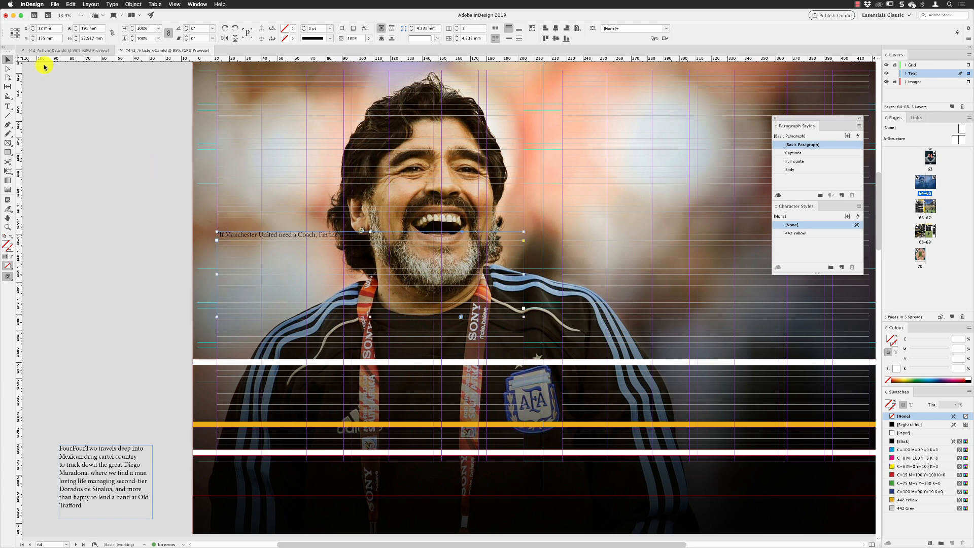
Set the quote's font to AgencyFB in the BoldCompressed style.
left_click(7, 108)
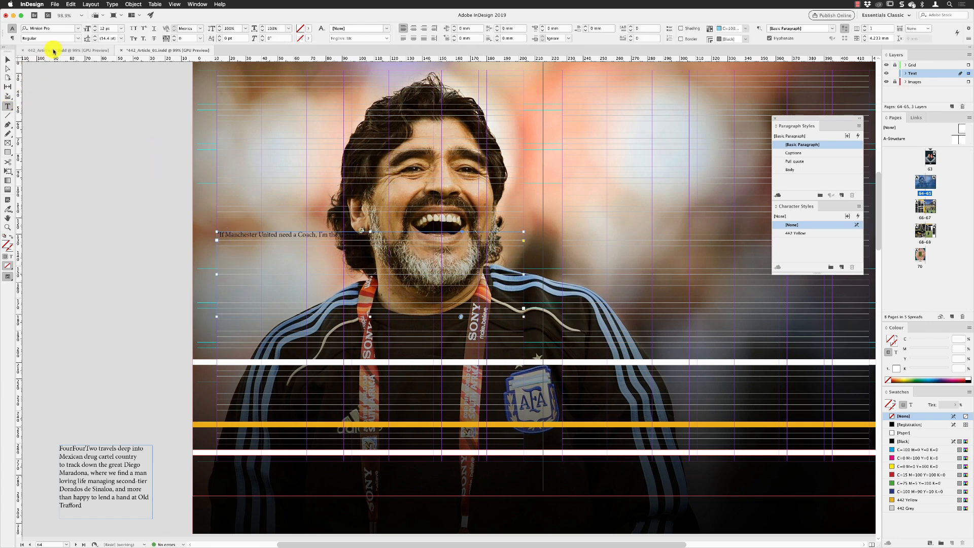
left_click(77, 29)
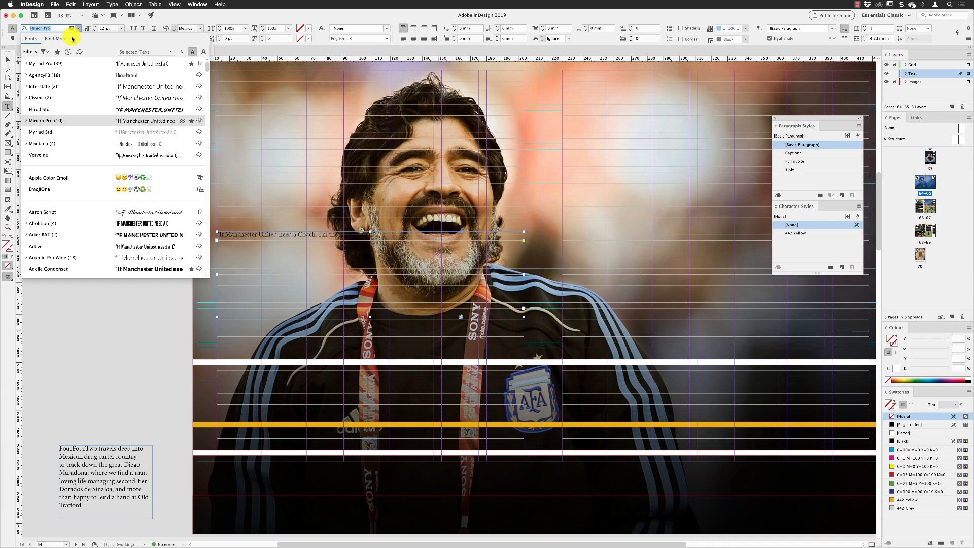
left_click(53, 75)
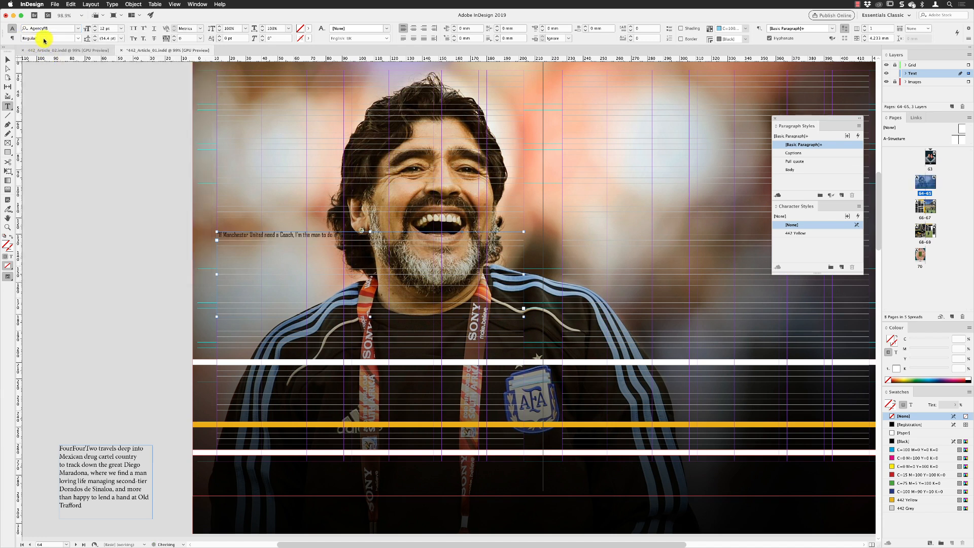
left_click(77, 39)
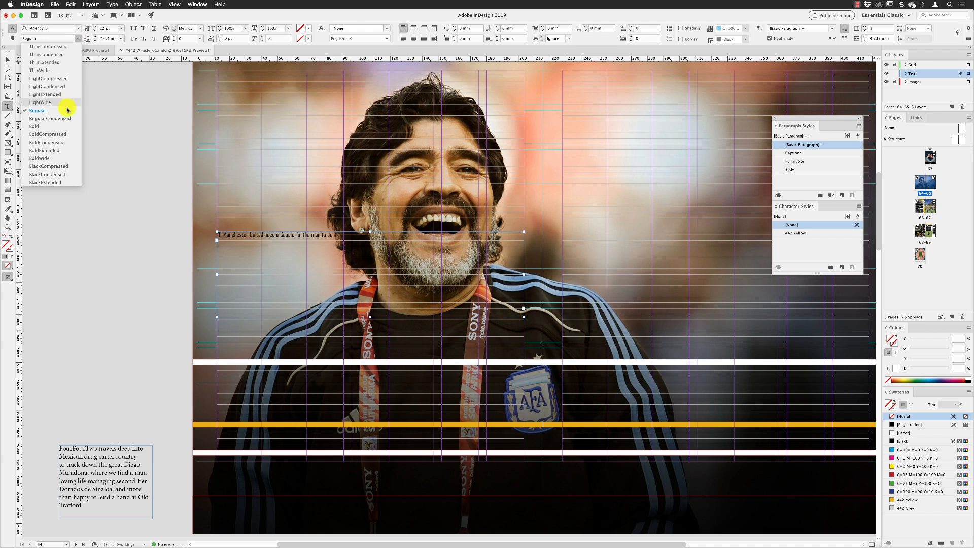
left_click(59, 134)
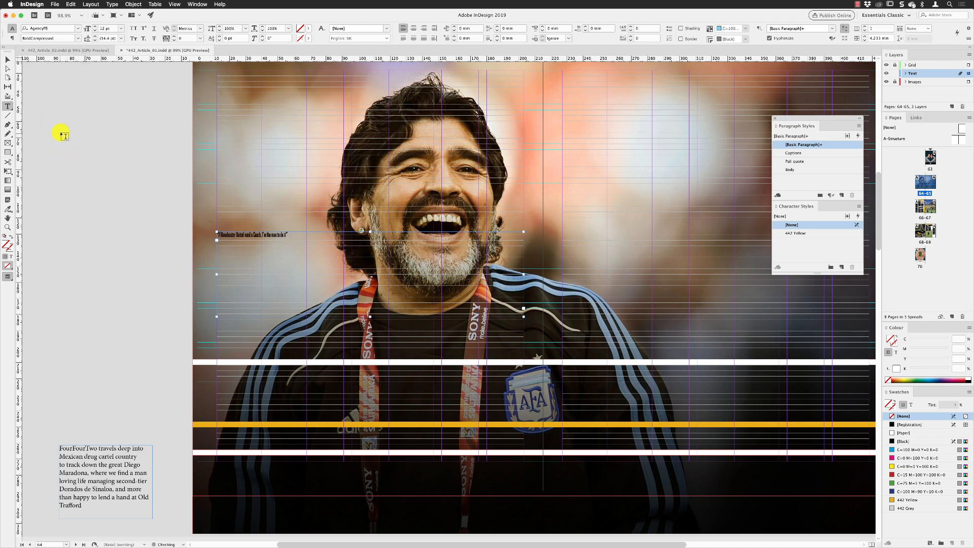
Set the quote in all caps at 72 pt.
left_click(133, 29)
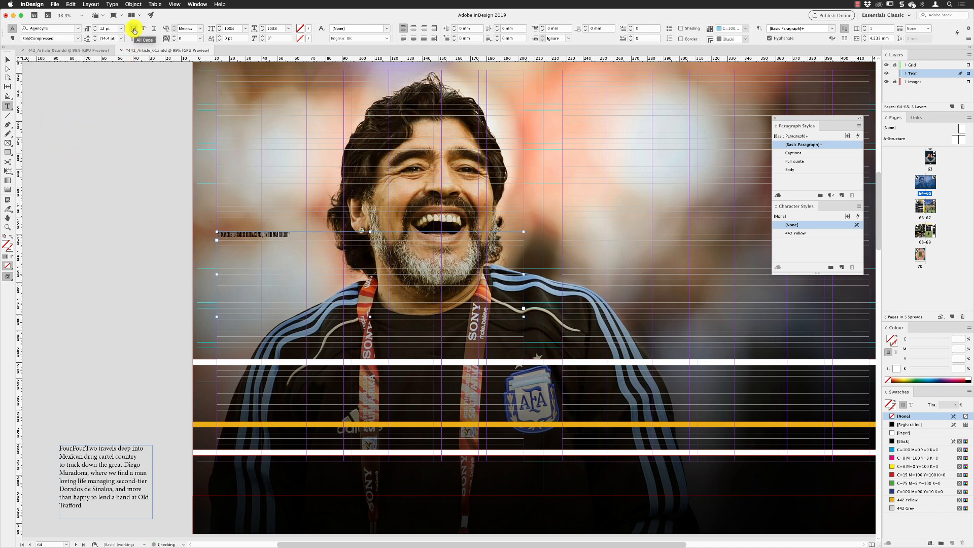
left_click(89, 29)
type("72")
key("Return")
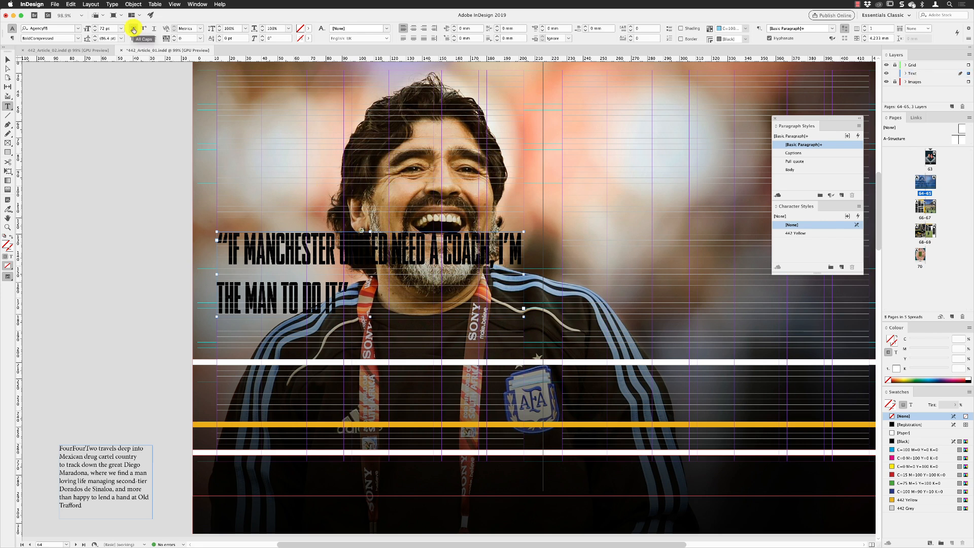
left_click(133, 29)
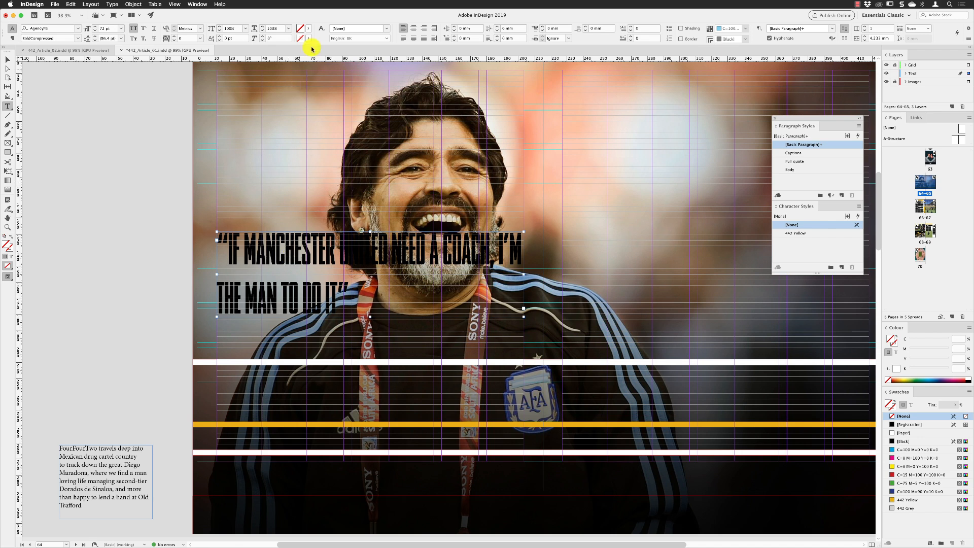
Apply the Paper swatch to the quote's text as its fill colour.
left_click(308, 28)
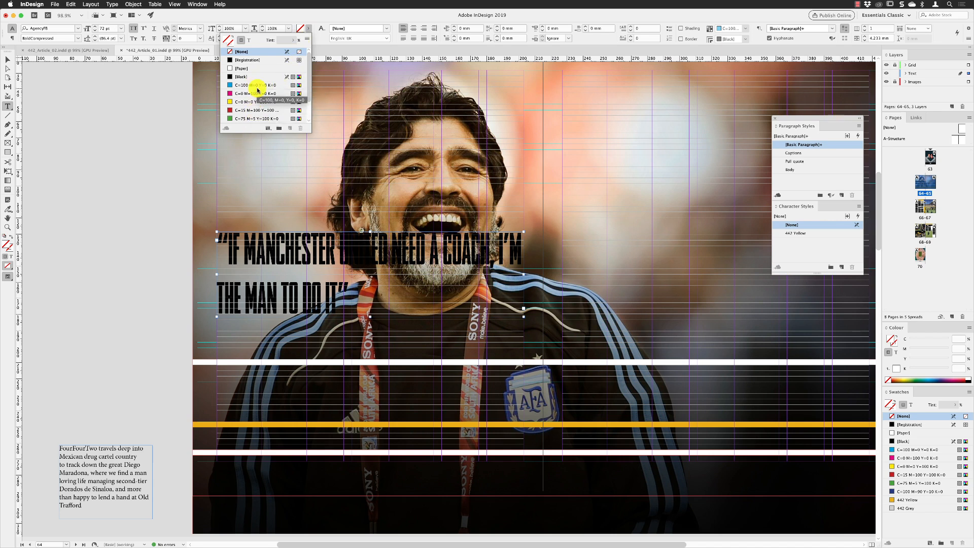
left_click(249, 40)
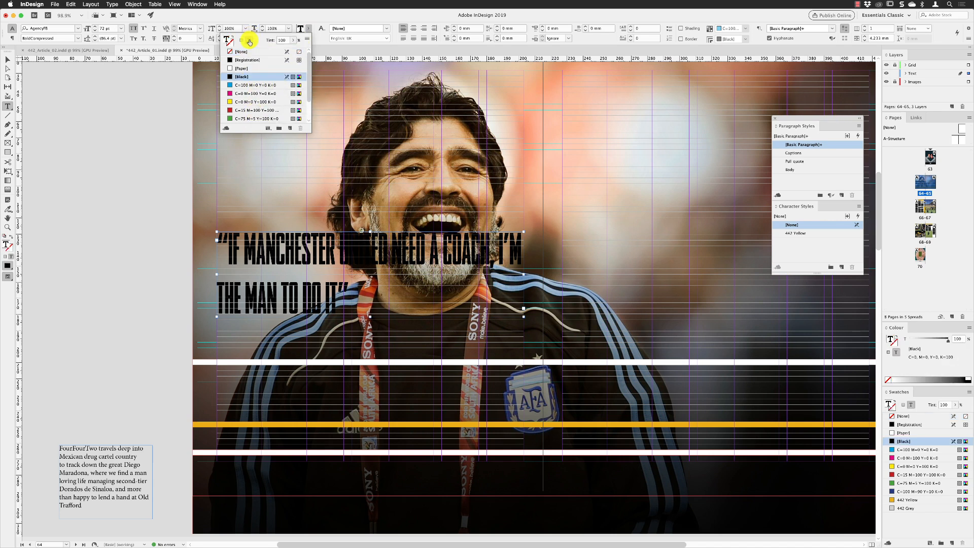
left_click(246, 69)
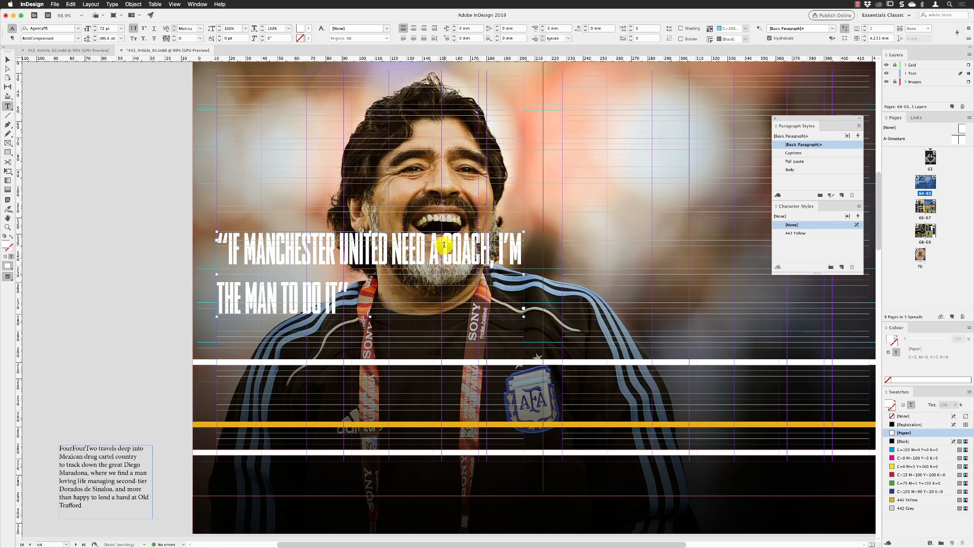
Cut "Coach, I'm the man to do it" from the quote and paste it as a separate text frame.
left_click_drag(442, 244, 519, 297)
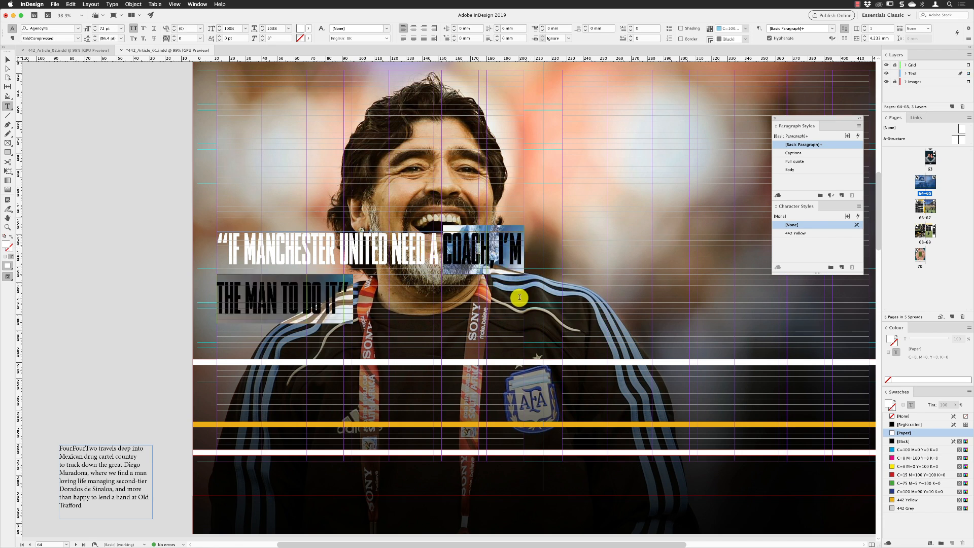
key("BackSpace")
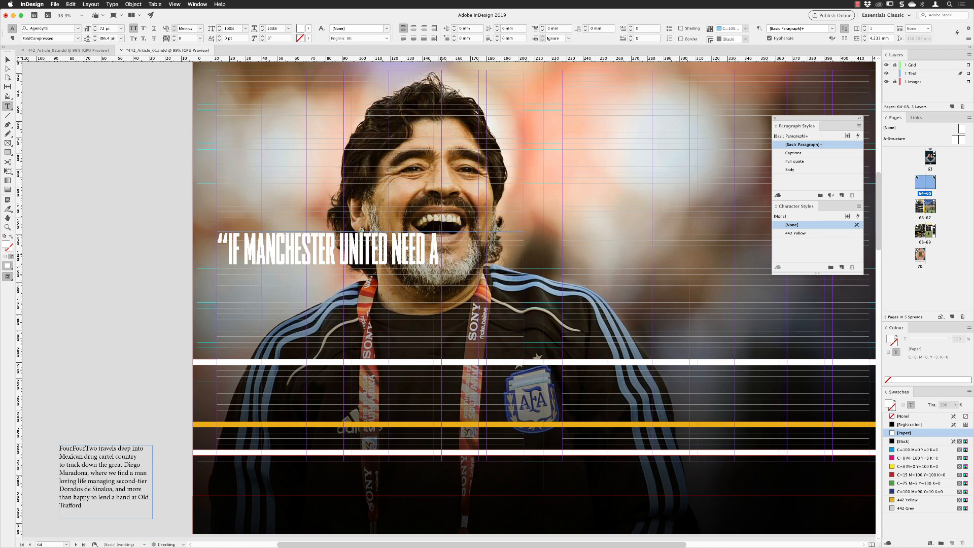
key("Escape")
left_click(142, 203)
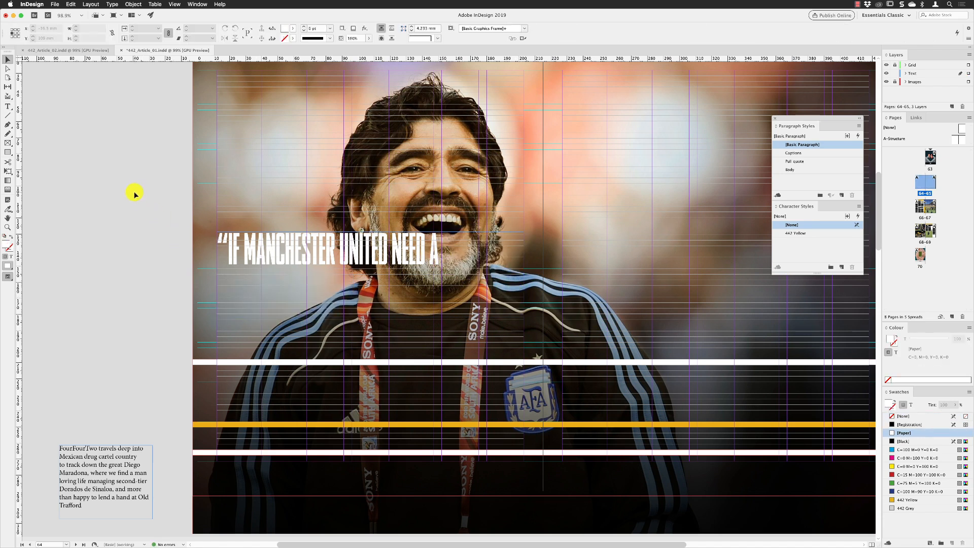
key("super+v")
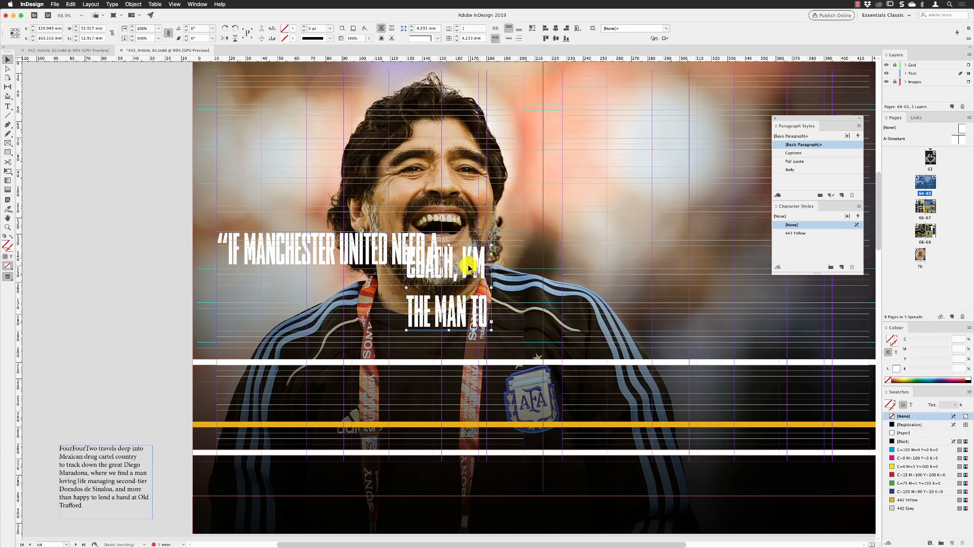
Move the second quote frame into the dark band on the facing page, above the yellow line, and resize it to about 190.4 by 24.7 mm.
left_click(626, 386)
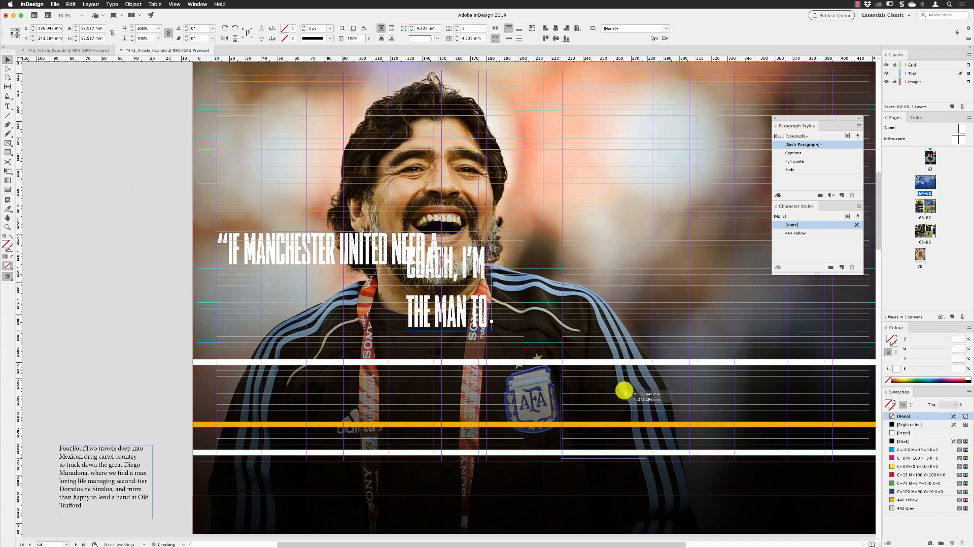
left_click_drag(627, 393, 626, 394)
left_click_drag(580, 313, 465, 230)
left_click_drag(535, 335, 755, 321)
left_click_drag(600, 378, 598, 333)
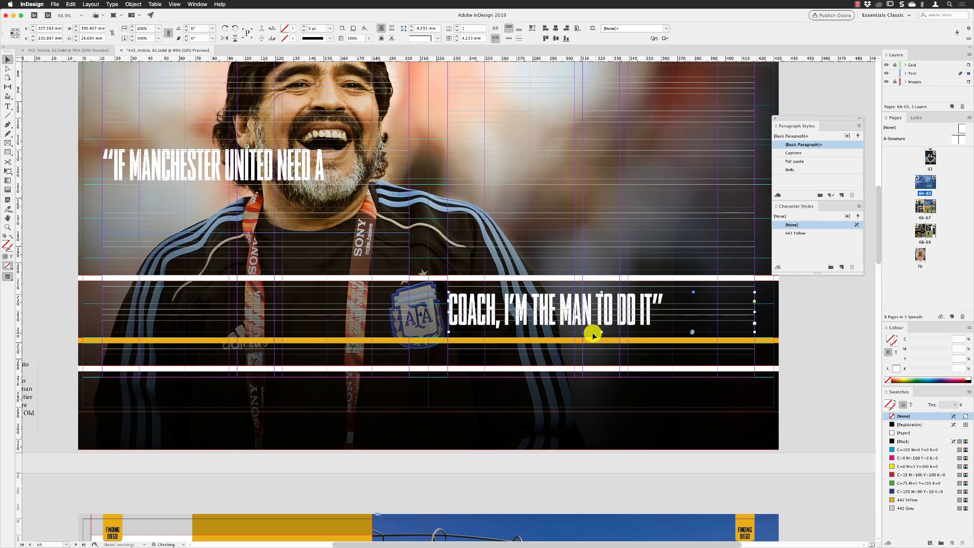
Move the first quote frame into the dark band level with the second one and shorten it to about 24.7 mm.
scroll(447, 309, "left", 3)
scroll(446, 310, "up", 1)
mouse_move(530, 320)
left_mouse_down()
mouse_move(611, 319)
mouse_move(638, 304)
left_mouse_up()
scroll(477, 306, "left", 2)
scroll(477, 306, "up", 1)
left_click_drag(270, 178, 271, 322)
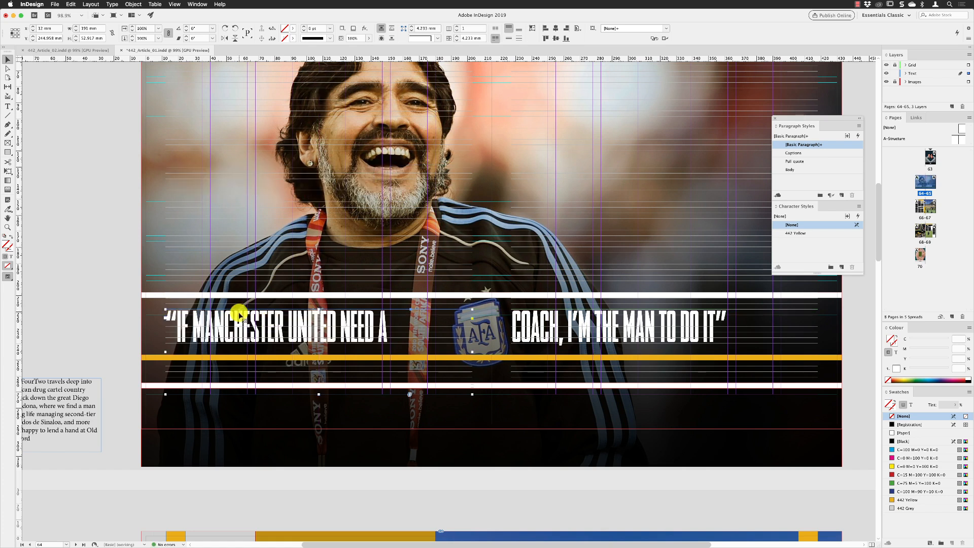
left_click_drag(319, 394, 321, 349)
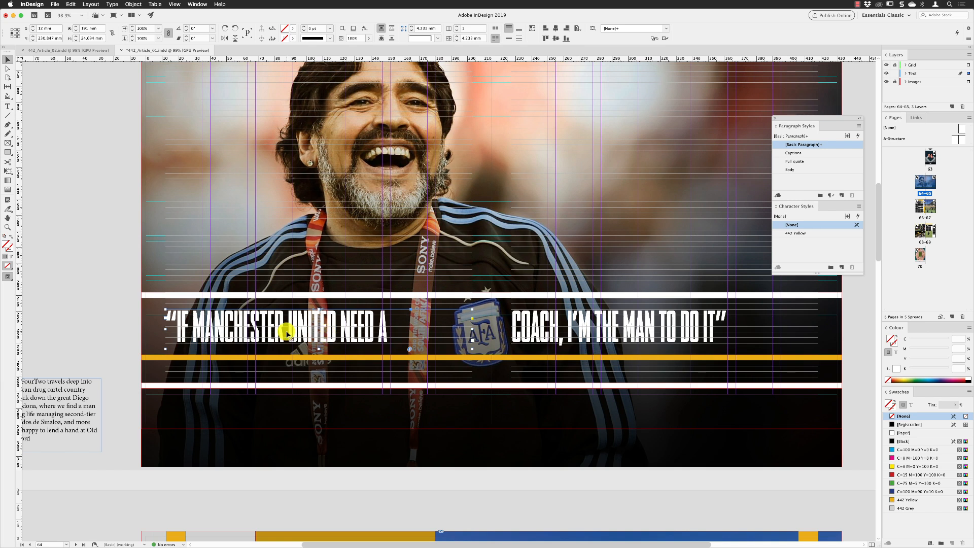
Set the tracking of "If Manchester United need a" to 43.
double_click(308, 327)
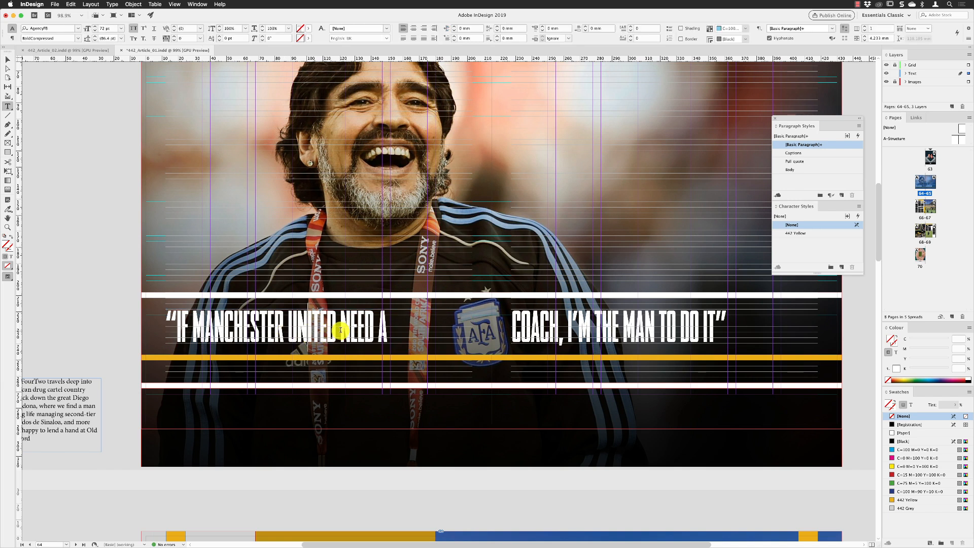
key("Escape")
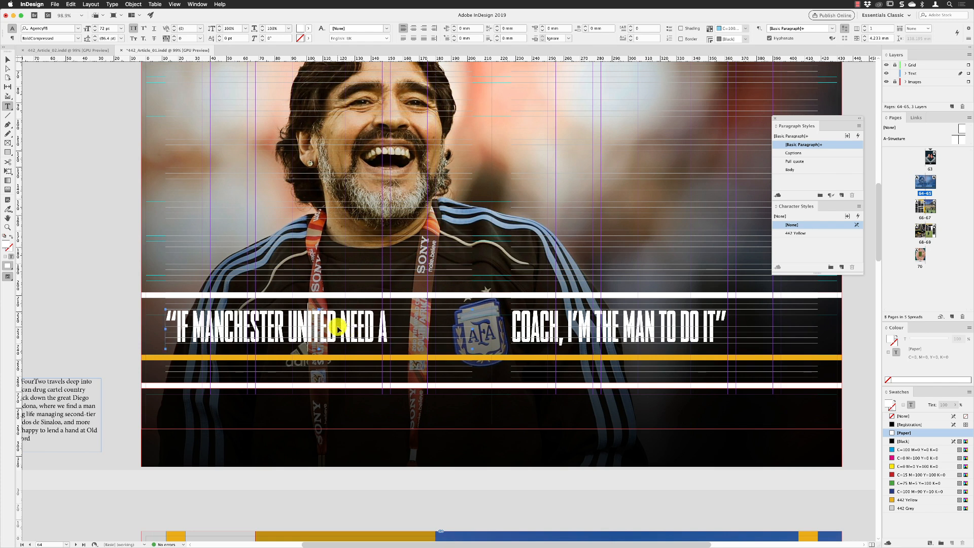
triple_click(337, 328)
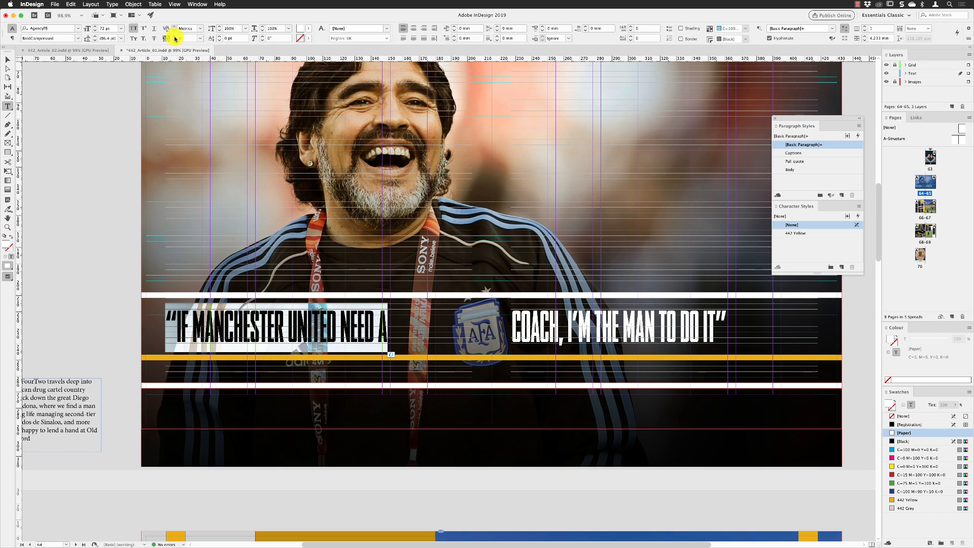
left_click(174, 37)
left_click(174, 36)
left_click(174, 37)
left_click(174, 36)
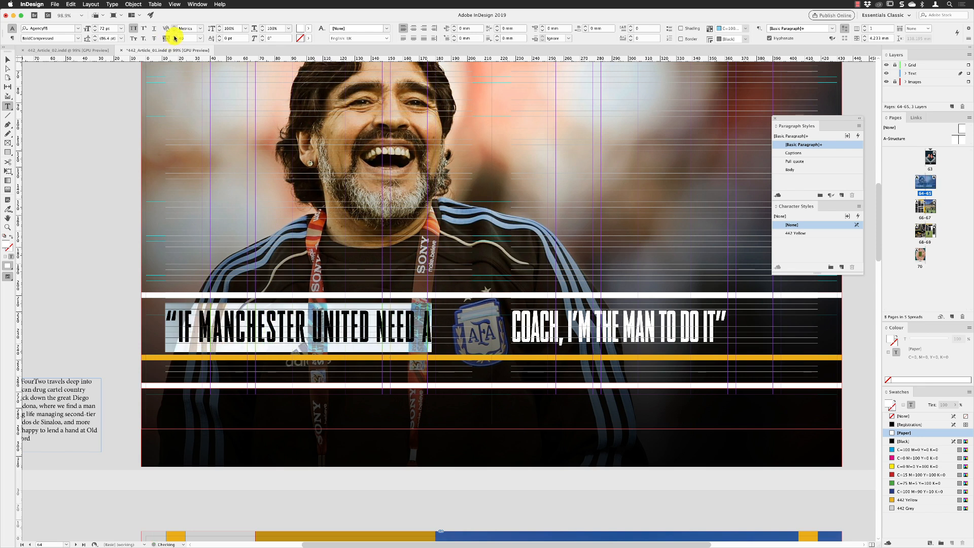
left_click(174, 36)
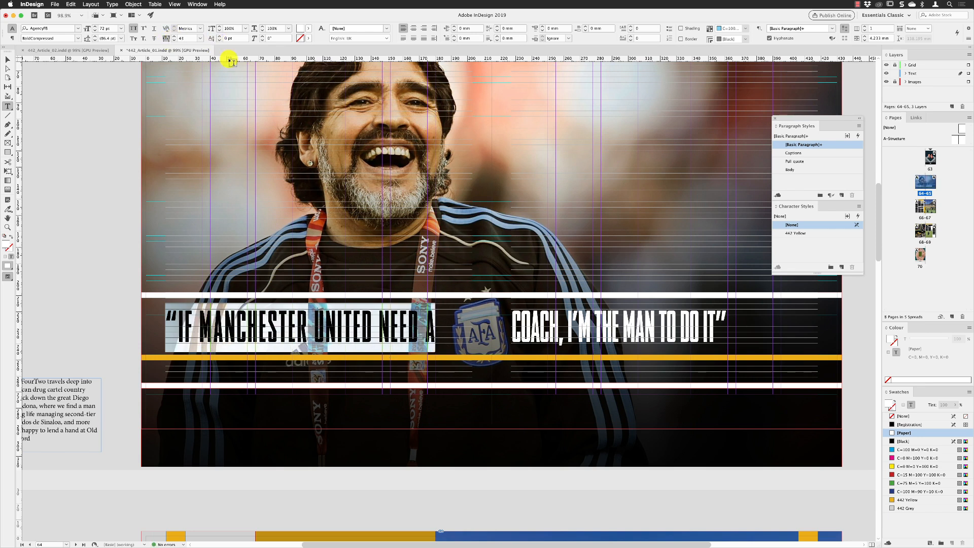
Set the tracking of "Coach, I'm the man to do it" to 43.
left_click(532, 328)
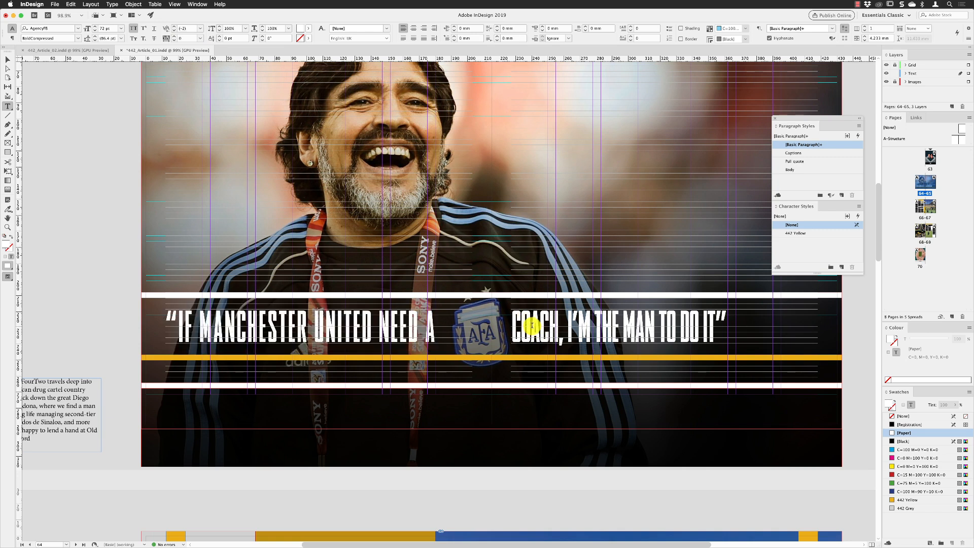
triple_click(533, 327)
left_click(186, 38)
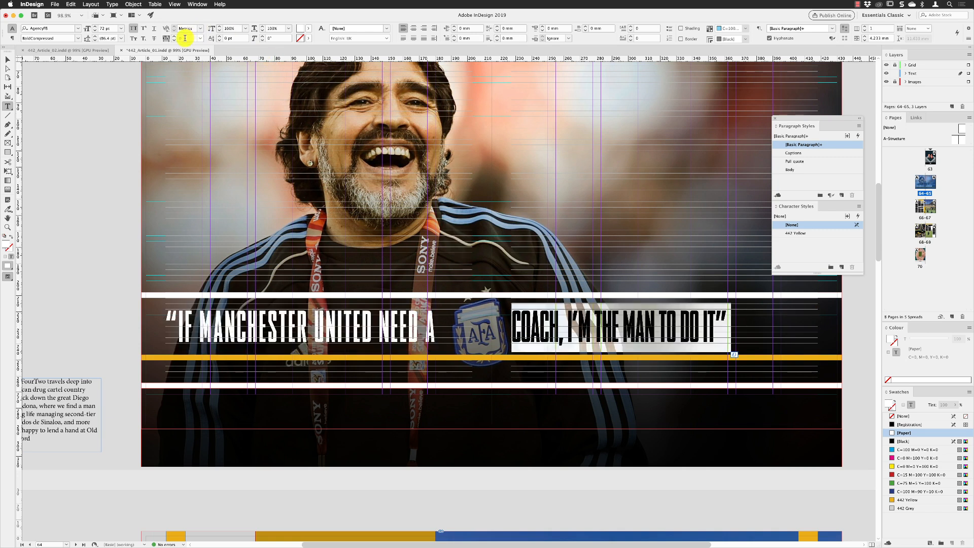
type("43")
key("Return")
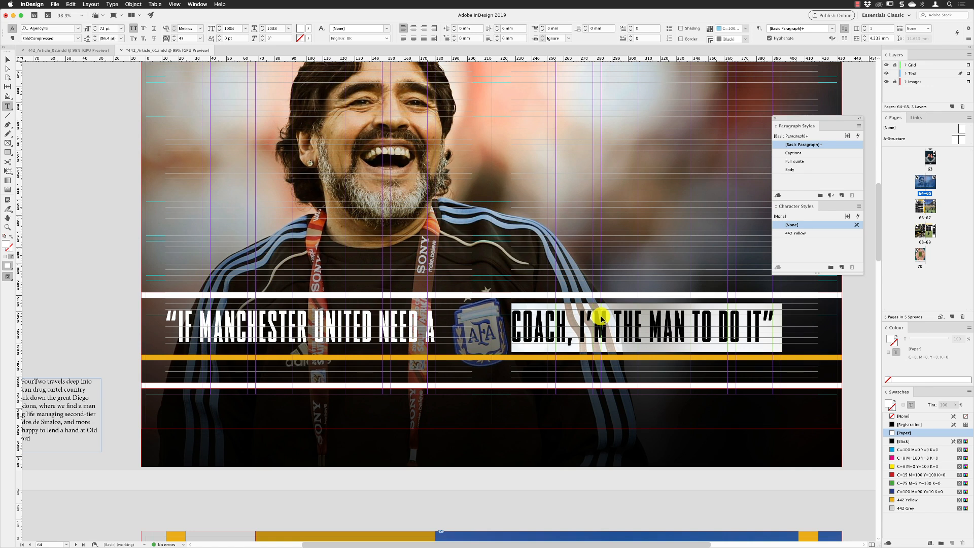
Align the second half of the quote to its frame's outer right edge and increase its tracking to 60.
left_click(433, 39)
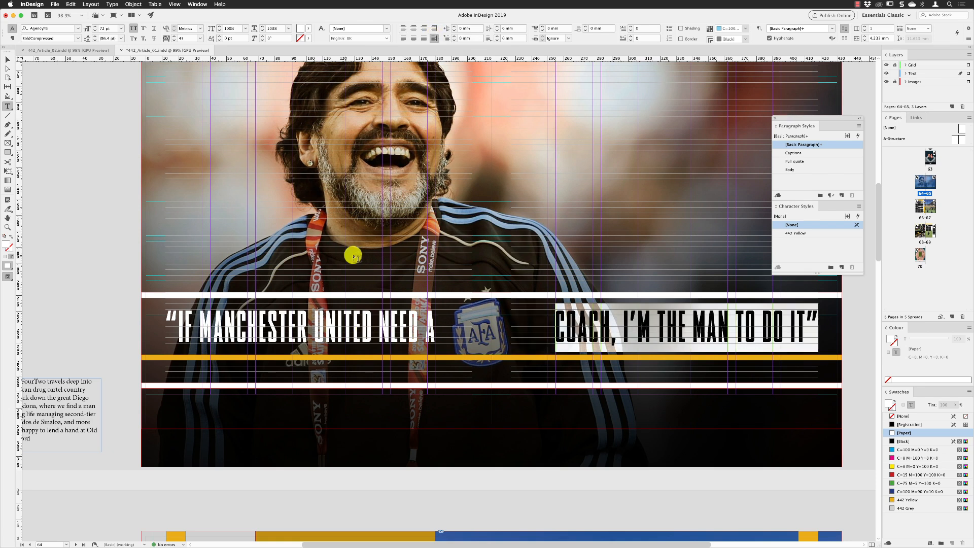
left_click(174, 36)
left_click(173, 36)
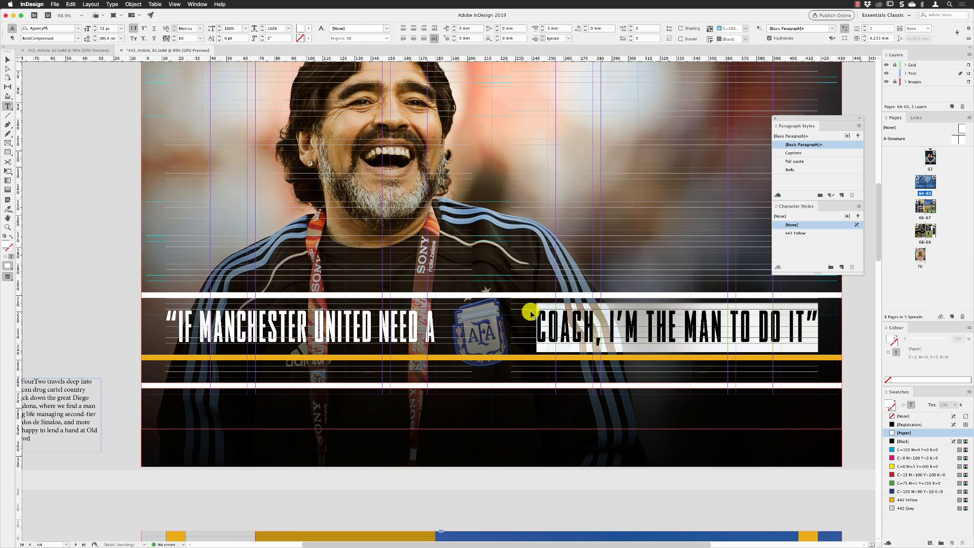
Increase the tracking of "Coach, I'm the man to do it" to 80, and widen the tracking of "If Manchester United need a" to match.
left_click(173, 36)
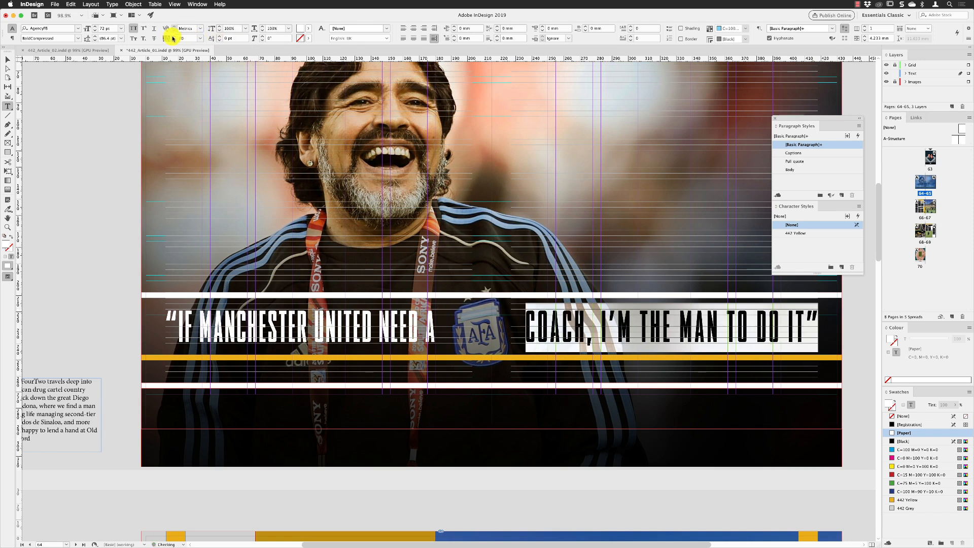
left_click(173, 37)
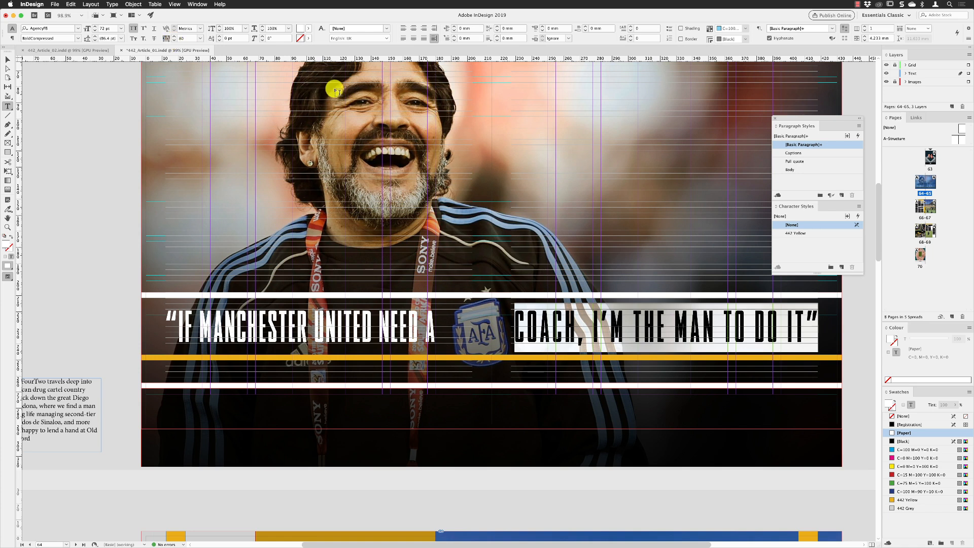
left_click(441, 323)
left_click_drag(442, 322, 118, 317)
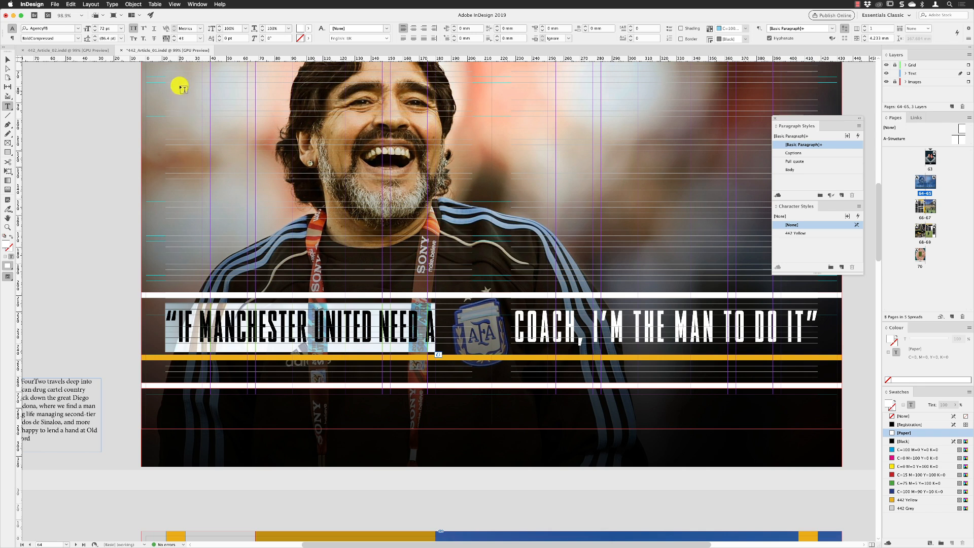
left_click(174, 37)
left_click(173, 37)
left_click(174, 36)
left_click(174, 37)
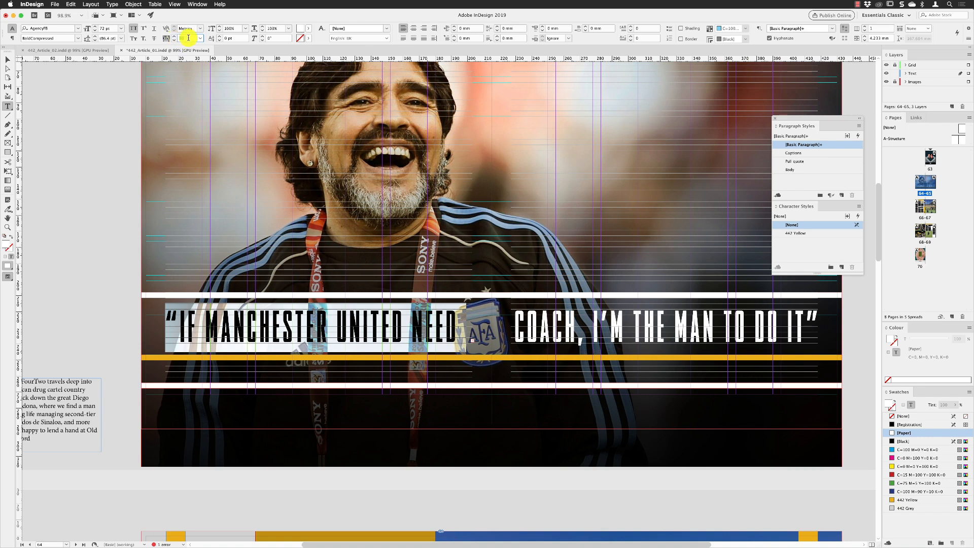
key("Return")
Set the tracking of "Coach, I'm the man to do it" to 75 and deselect the text.
left_click(553, 325)
triple_click(521, 321)
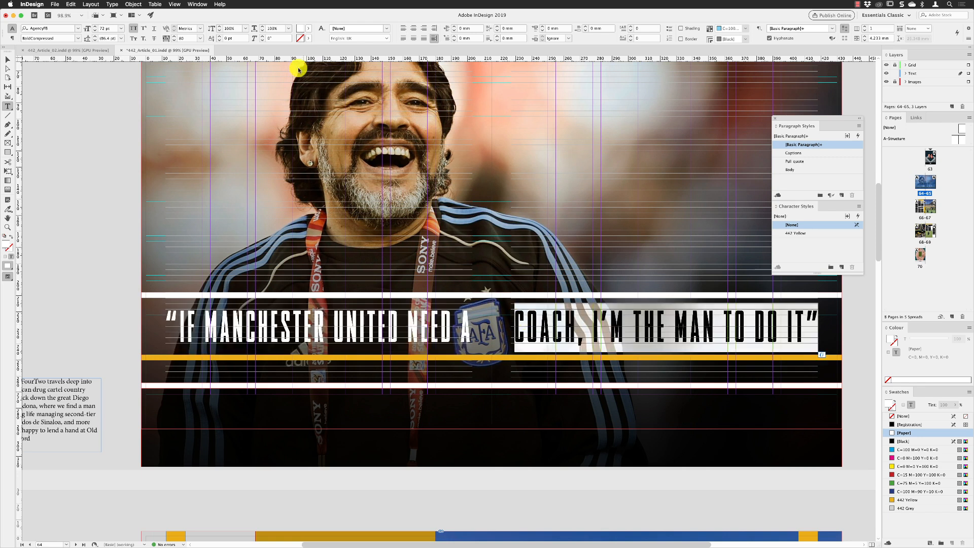
left_click(169, 38)
key("Return")
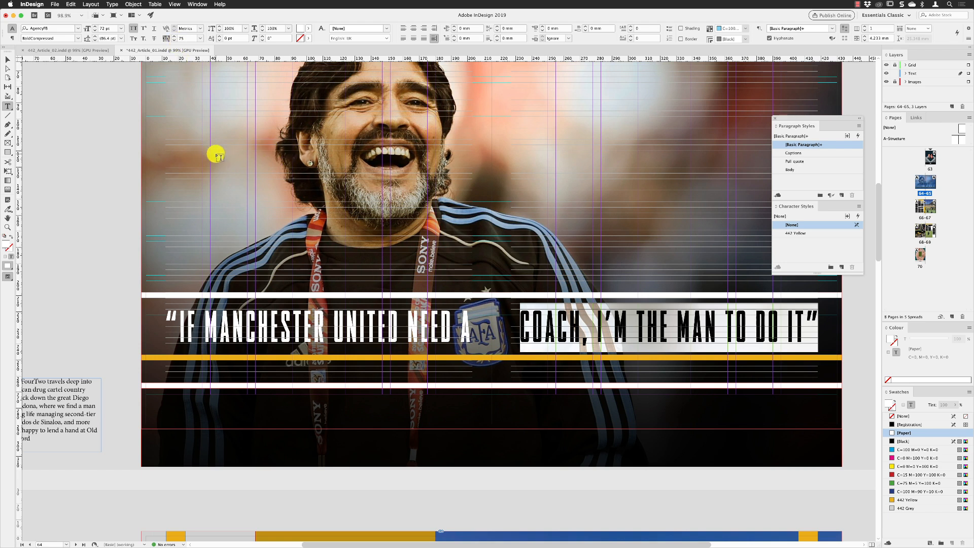
key("Escape")
left_click(96, 241)
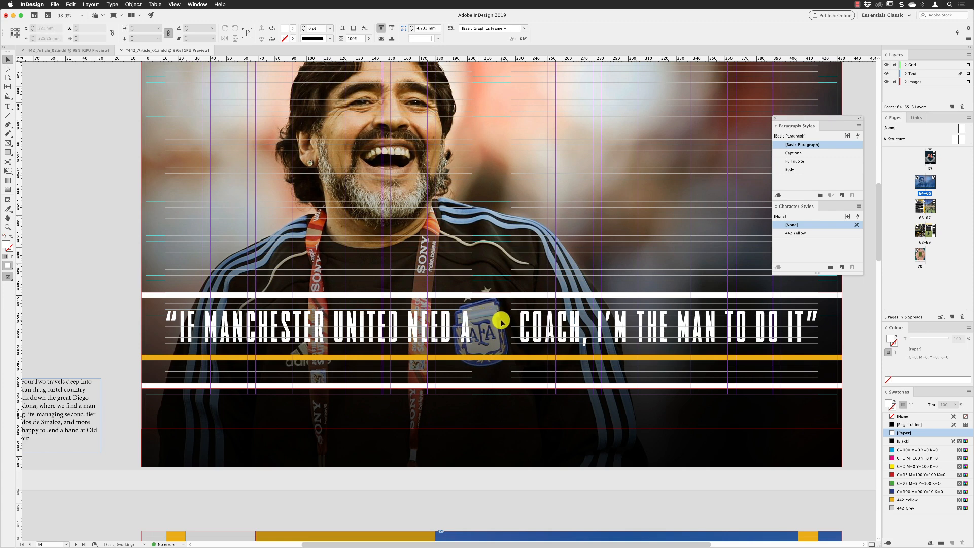
Move the introductory text frame on the pasteboard up beside the dark band.
scroll(483, 243, "up", 2)
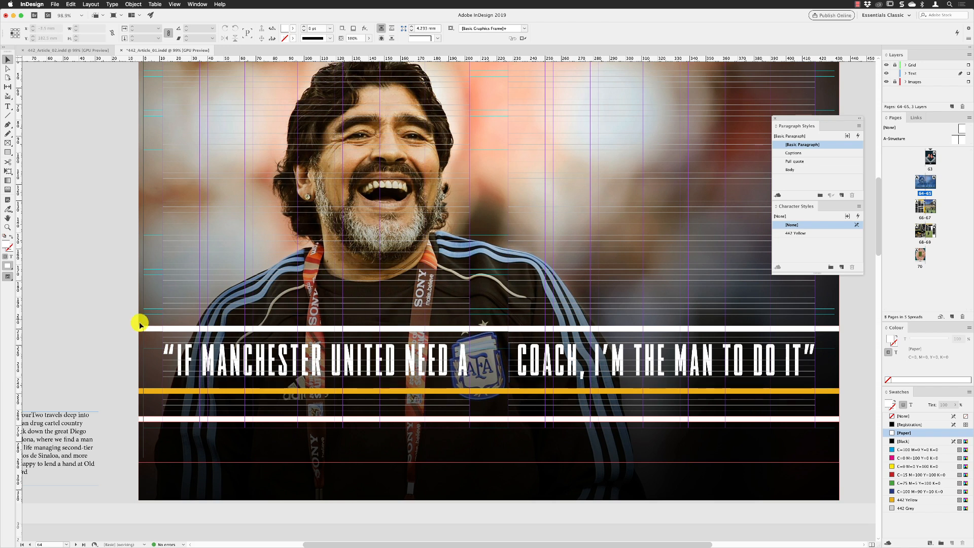
left_click(64, 427)
scroll(140, 416, "left", 3)
scroll(137, 411, "left", 2)
left_click_drag(135, 407, 154, 325)
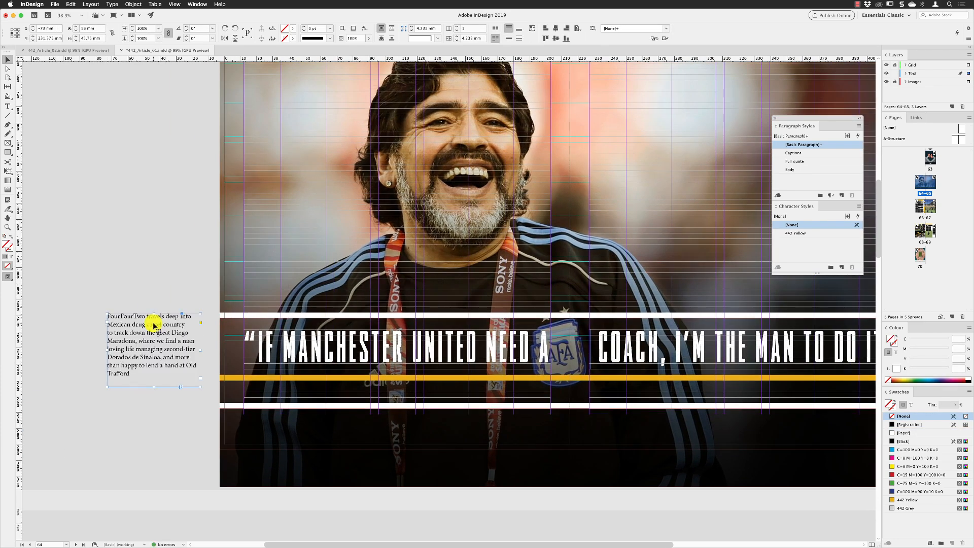
Format the introductory text in Myriad Pro at 11 pt with the [Paper] colour.
double_click(131, 373)
left_click_drag(131, 373, 96, 299)
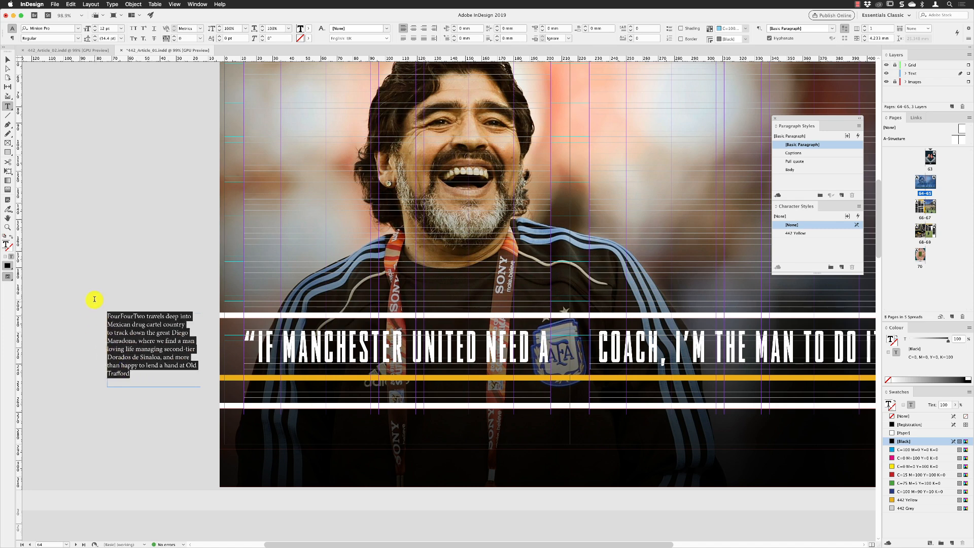
left_click(78, 29)
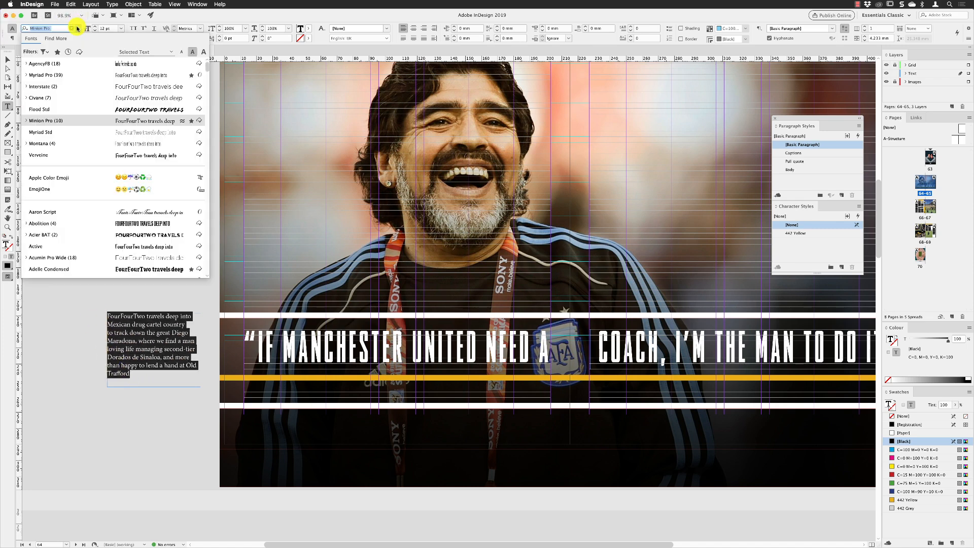
left_click(64, 76)
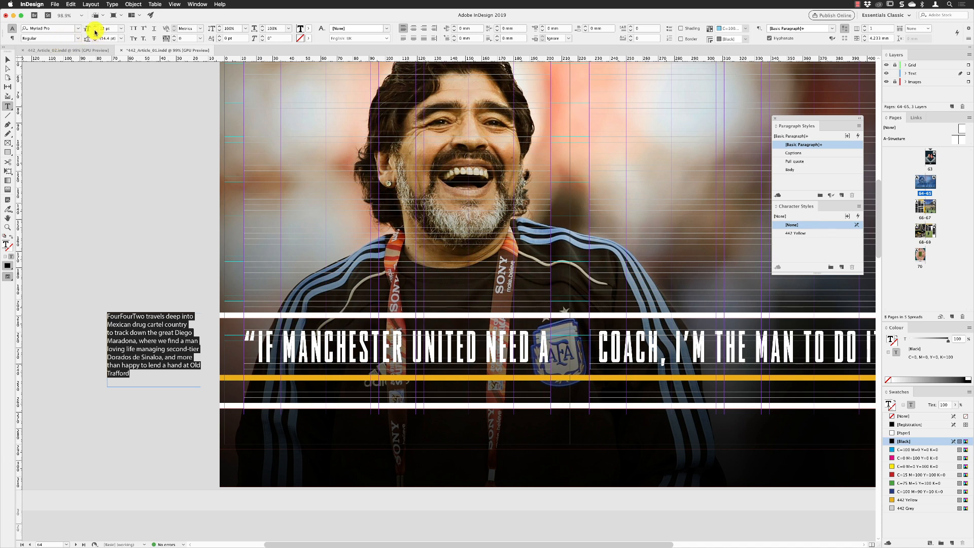
left_click(95, 31)
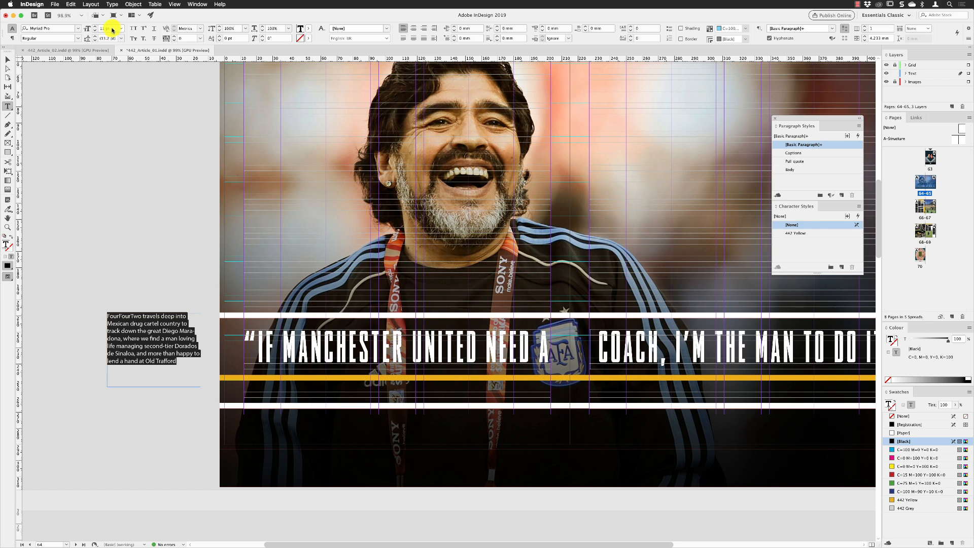
left_click(308, 29)
left_click(257, 68)
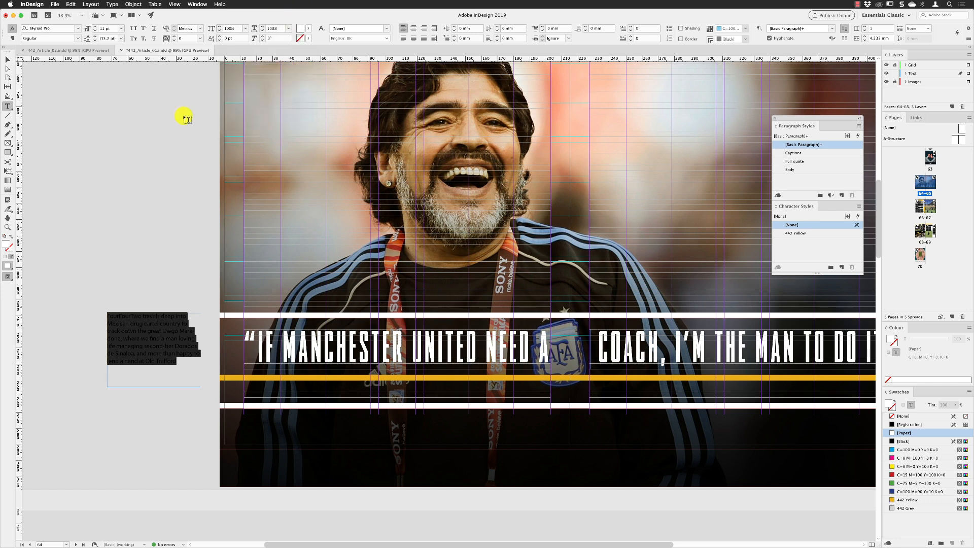
key("Escape")
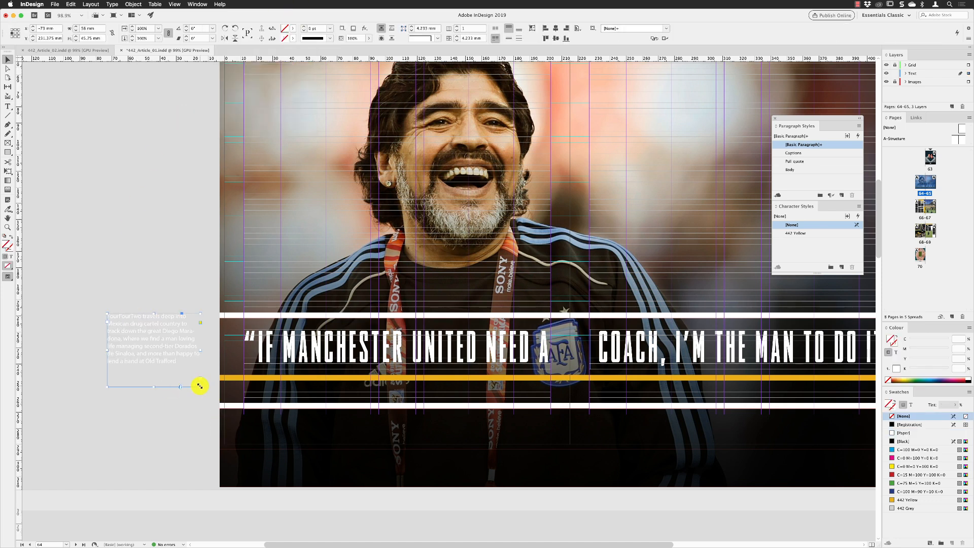
Reshape the introductory text frame to run on one line below the yellow rule, from X 12 mm and 406 mm wide.
left_click_drag(201, 386, 752, 378)
left_click_drag(107, 314, 255, 397)
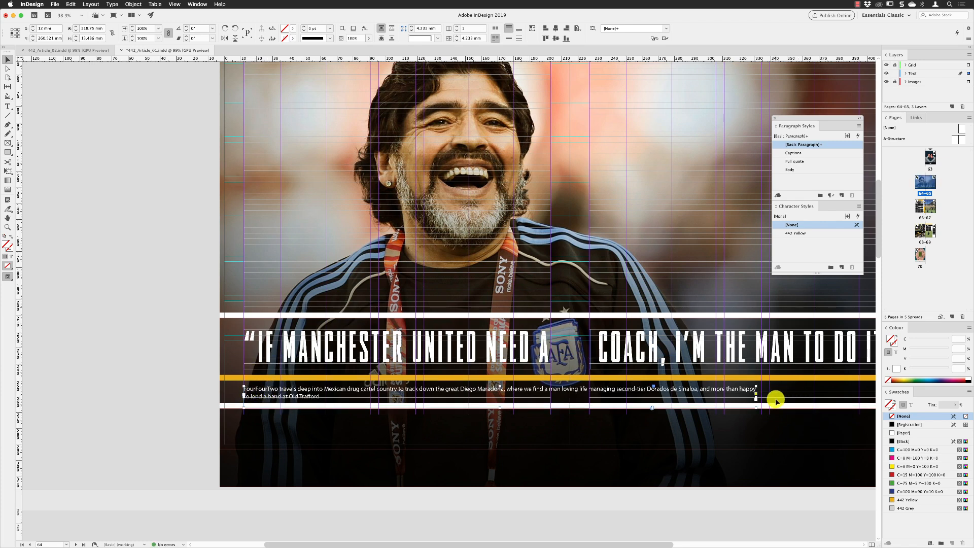
left_click_drag(778, 391, 767, 409)
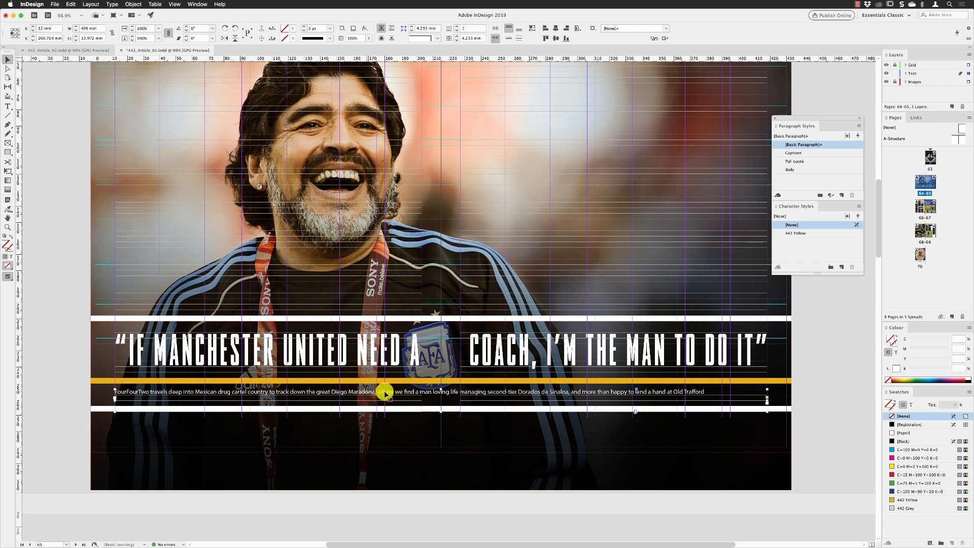
Cut "a man loving life" through "Old Trafford" from the introductory line and narrow its frame to 192 mm.
double_click(416, 392)
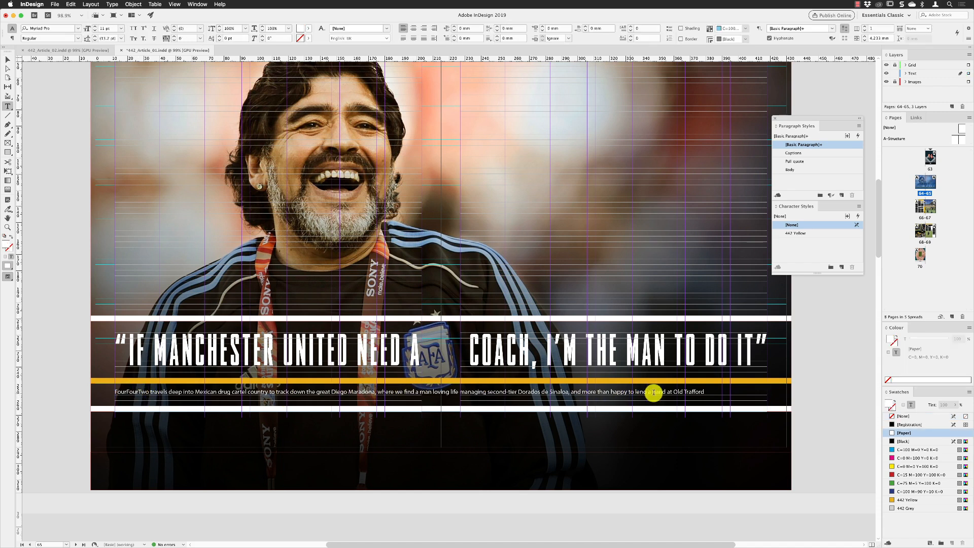
left_click_drag(712, 393, 415, 393)
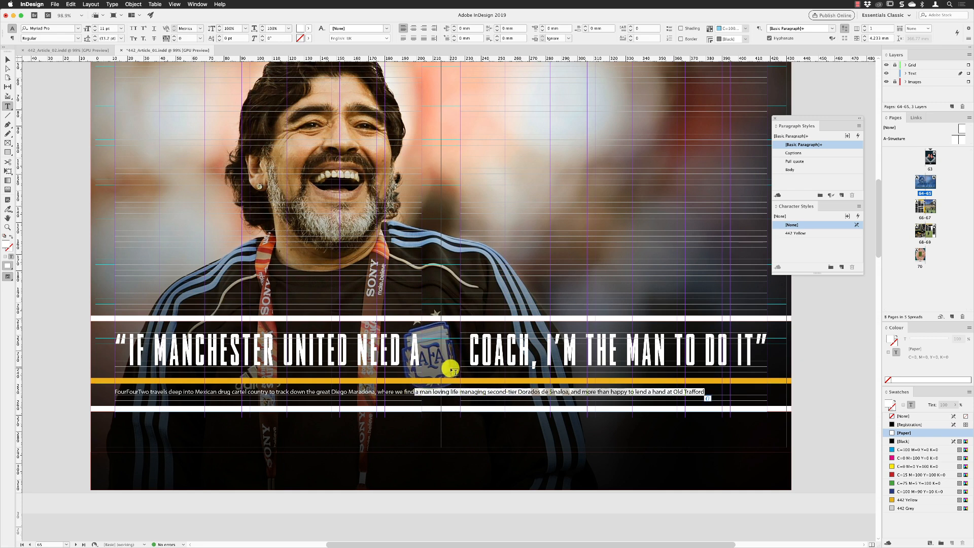
key("BackSpace")
key("Escape")
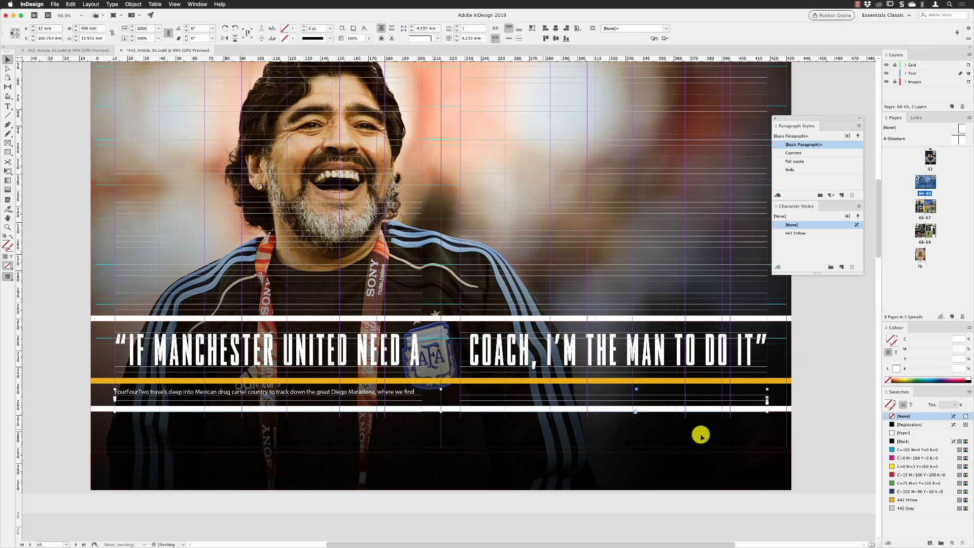
left_click_drag(765, 413, 423, 413)
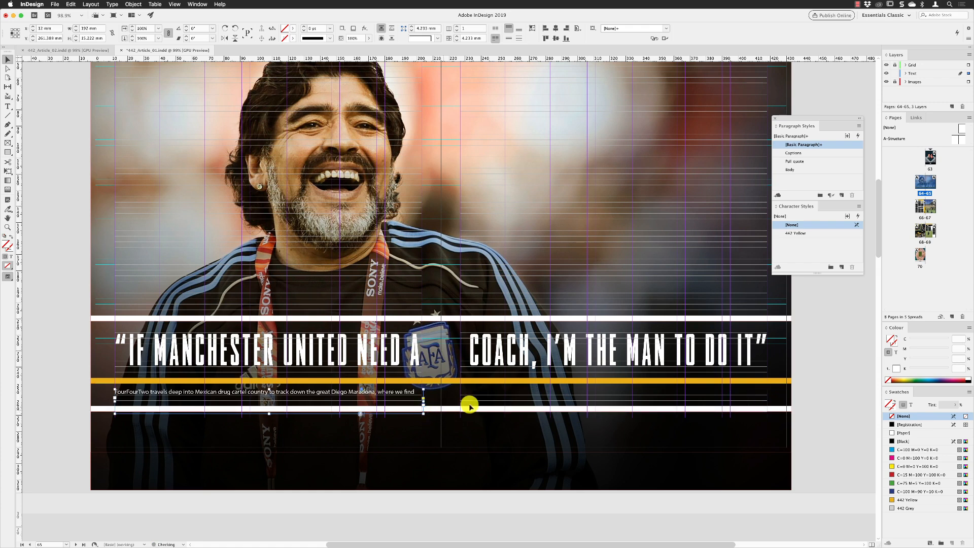
Paste the cut words into their own frame under the second half of the headline, at X 227 mm and 191 mm wide.
left_click(69, 4)
left_click(78, 47)
left_click_drag(437, 264, 493, 410)
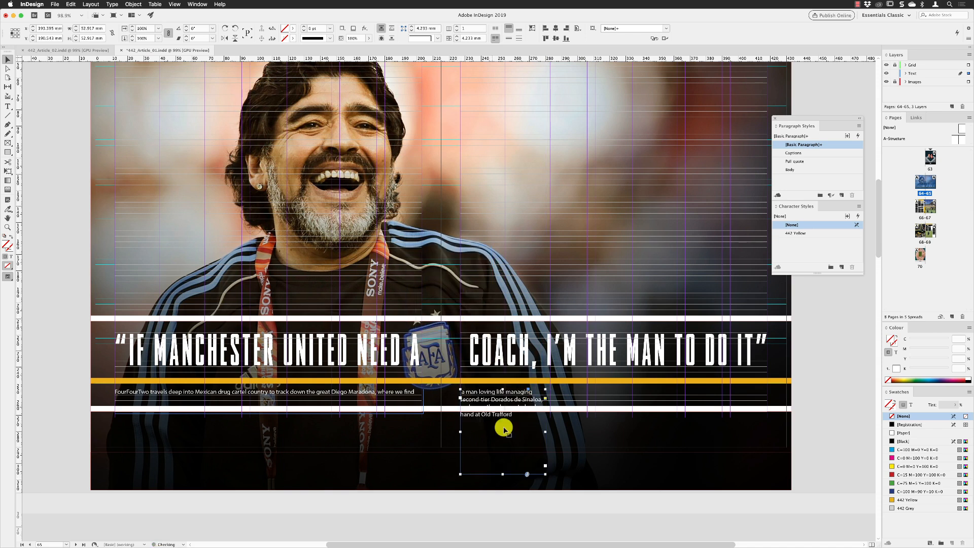
left_click_drag(546, 474, 767, 417)
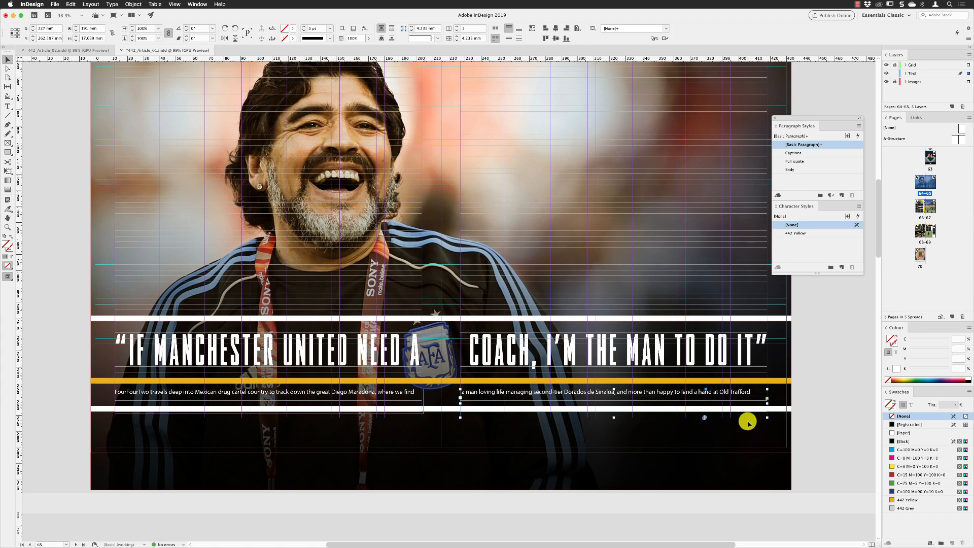
Set the tracking of the introductory line beginning "a man loving life" to 20.
triple_click(503, 391)
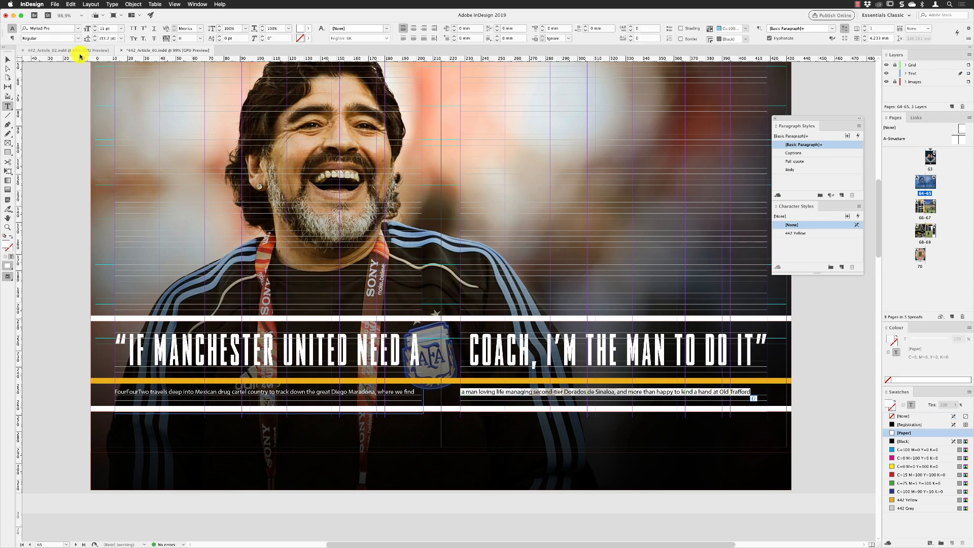
left_click(175, 38)
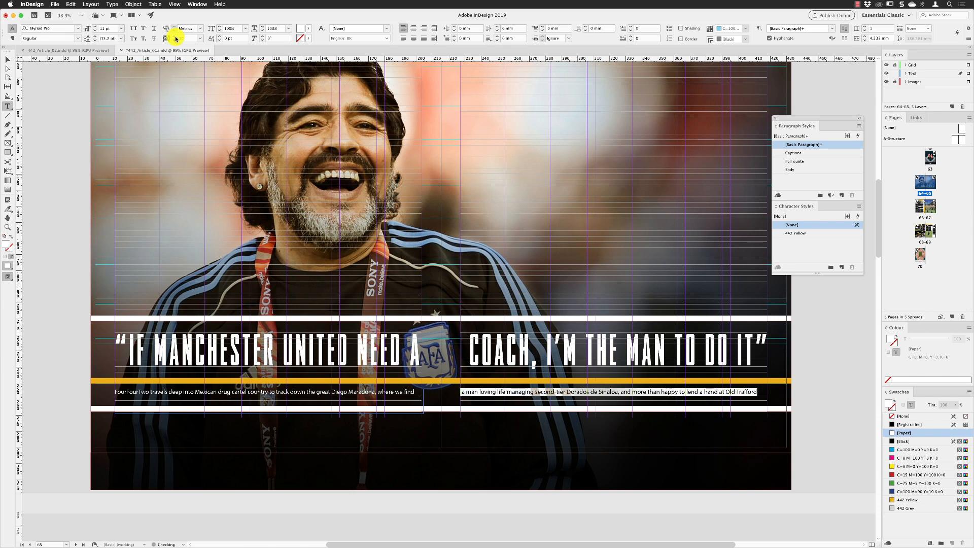
left_click(175, 39)
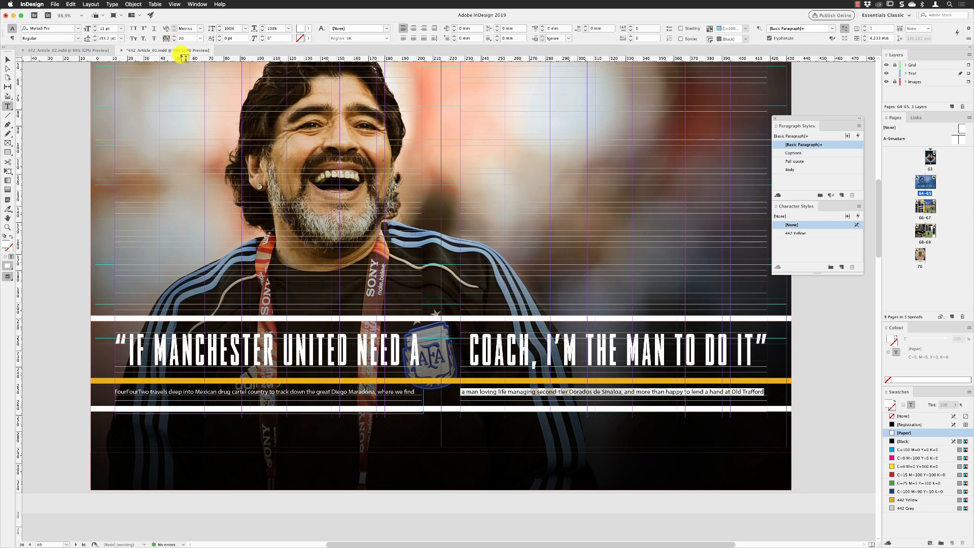
Set the tracking of the introductory line beginning "FourFourTwo travels deep" to 10.
left_click(368, 394)
triple_click(368, 394)
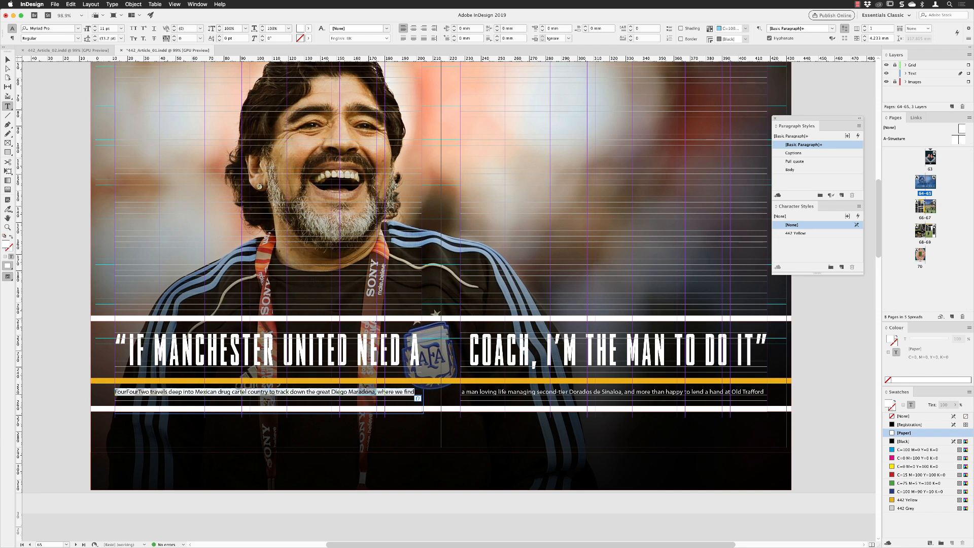
left_click(172, 37)
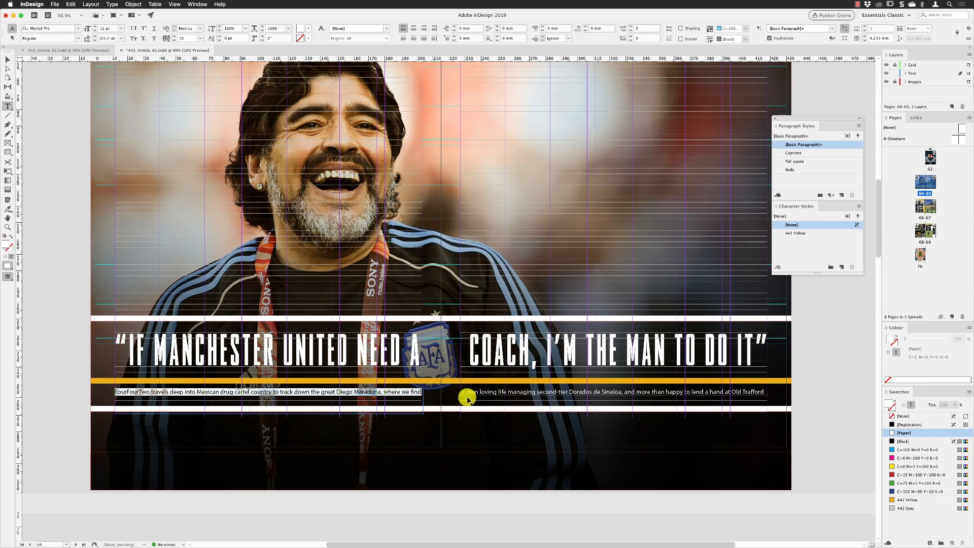
key("Escape")
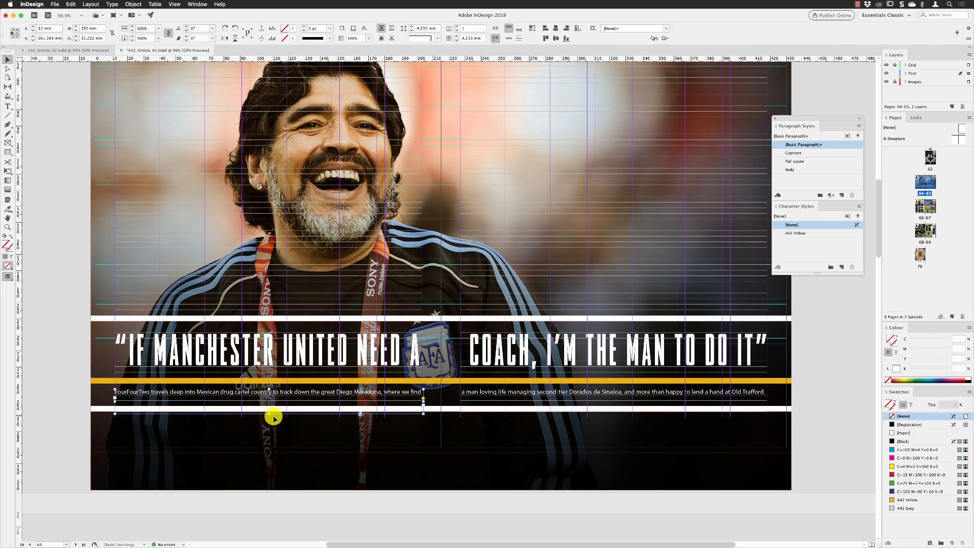
Shorten the first introductory frame to about 7 mm high and preview the spread without guides or frame edges.
left_click_drag(269, 414, 301, 401)
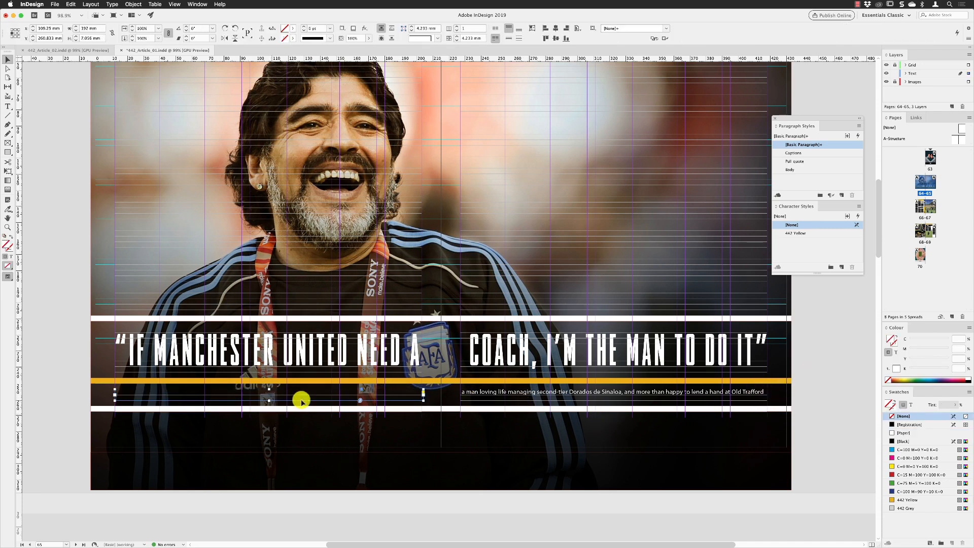
left_click(798, 373)
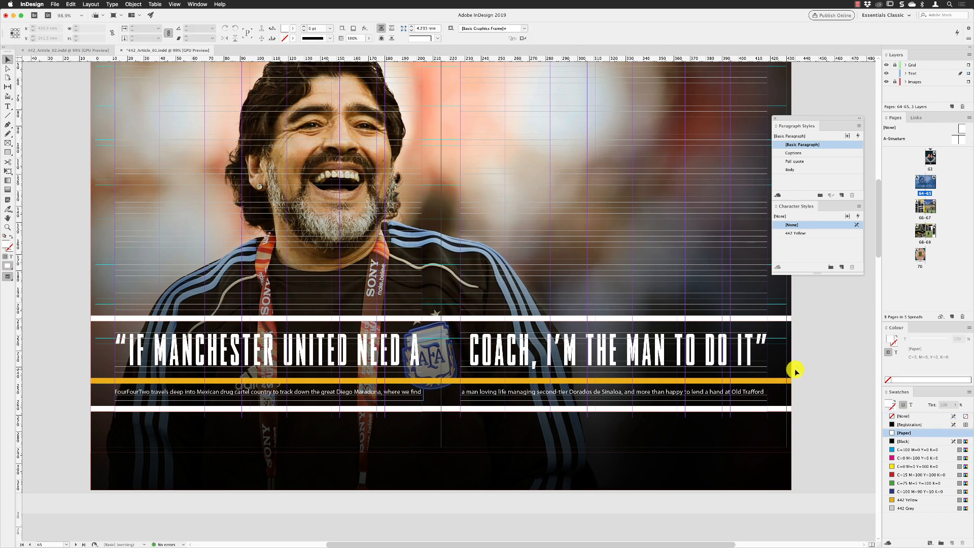
key("w")
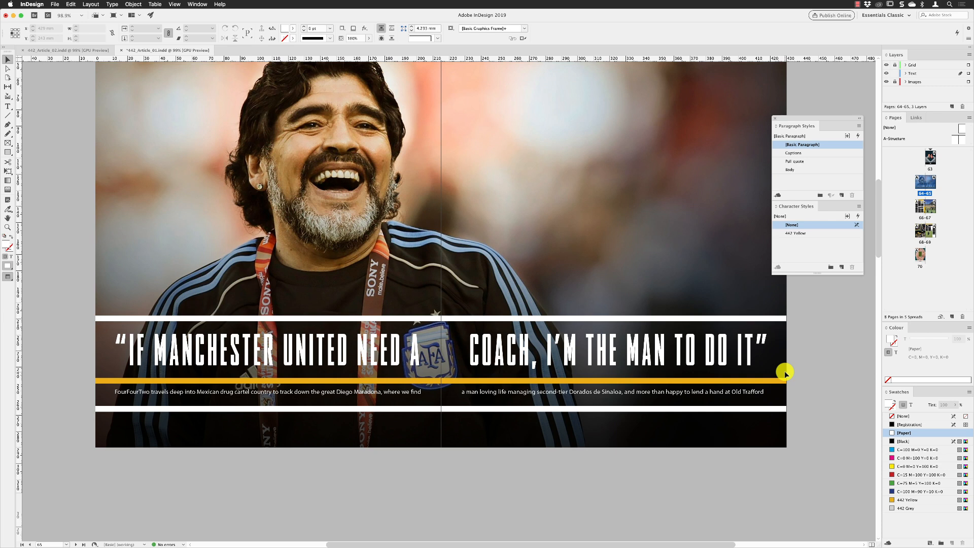
Set the tracking of the headline's second half to 80 and widen its frame towards the spine to 199 mm, at X 219 mm.
double_click(471, 343)
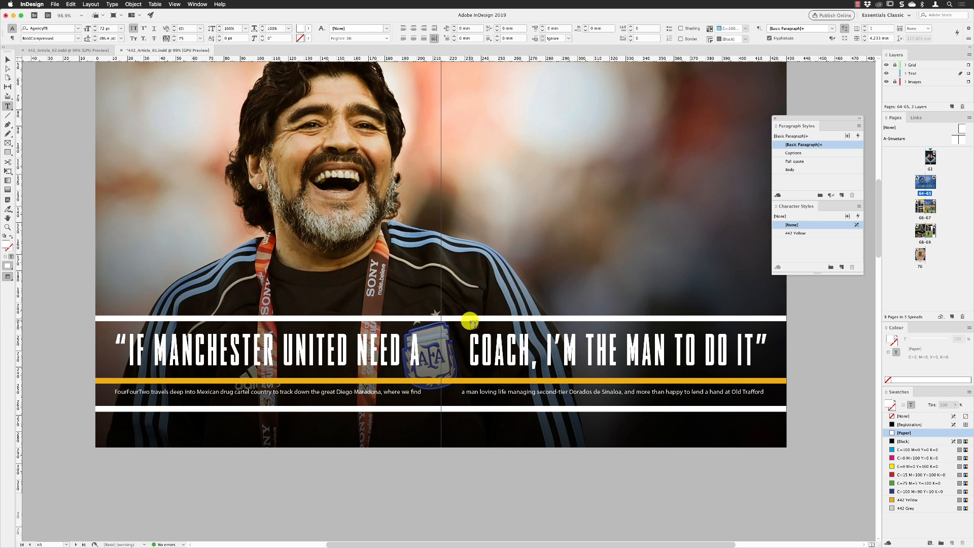
triple_click(474, 349)
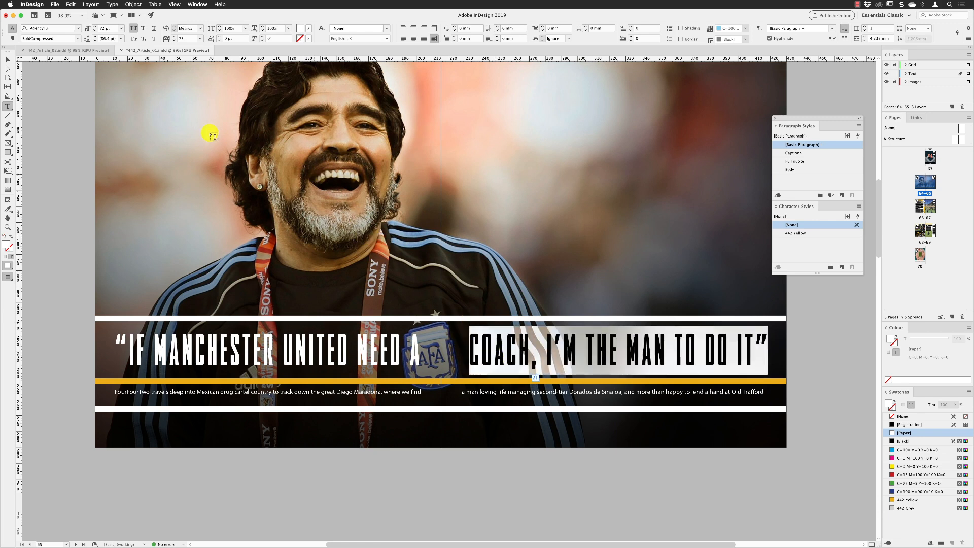
key("Escape")
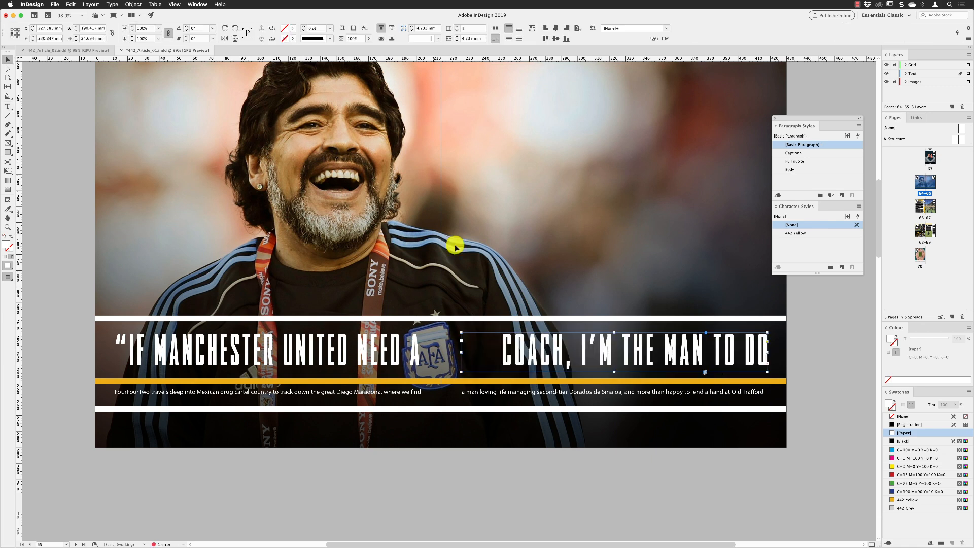
left_click_drag(458, 352, 447, 353)
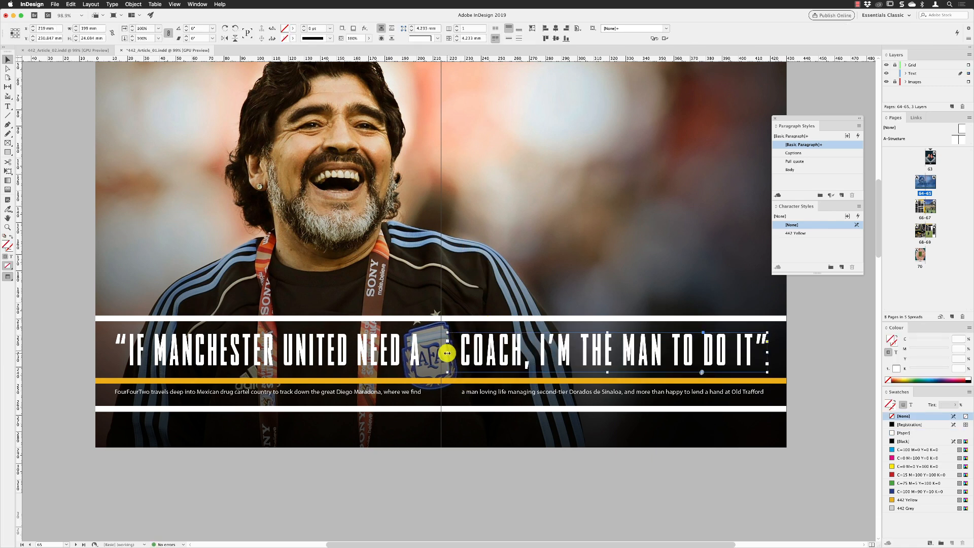
left_click(830, 331)
Create a paragraph style named Heading from the second half of the headline, checking its indents and spacing settings.
left_click_drag(812, 344, 810, 351)
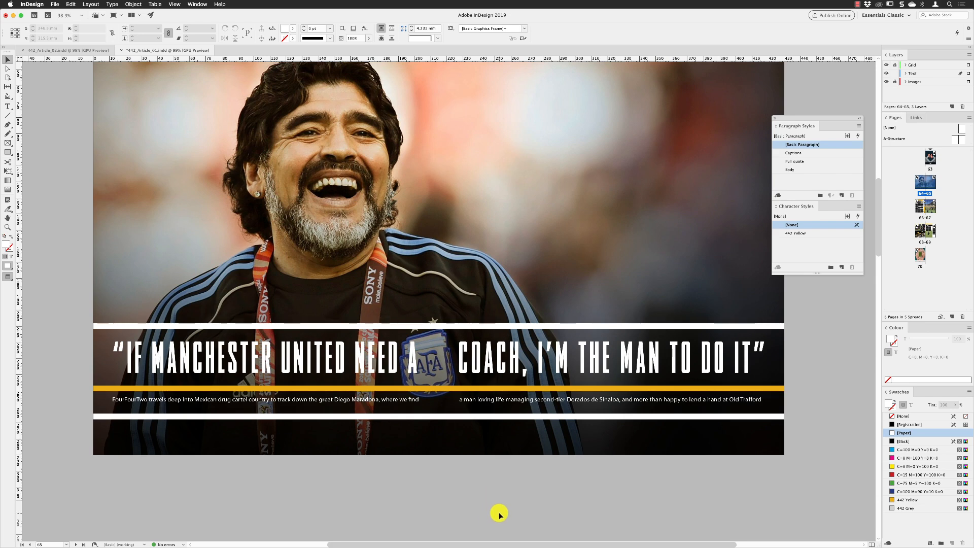
scroll(499, 514, "up", 3)
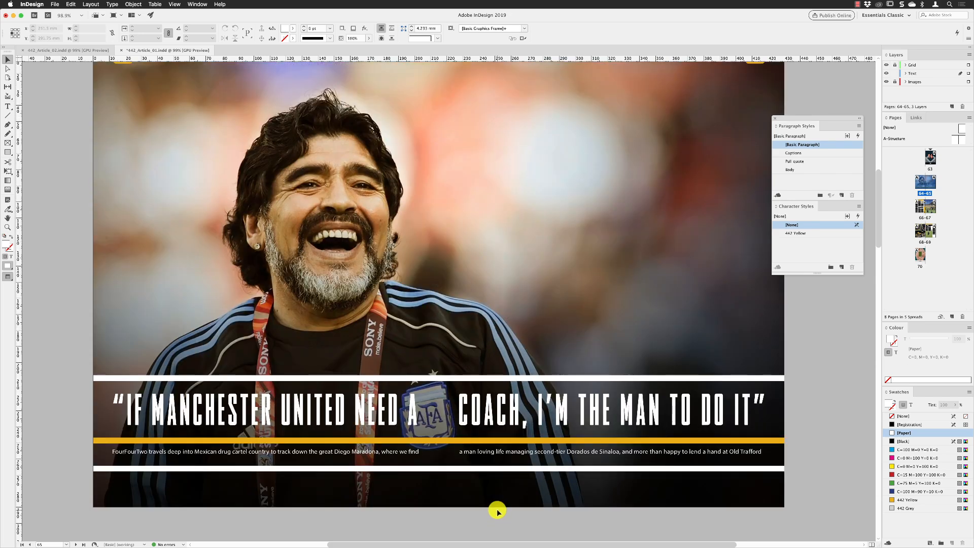
scroll(497, 511, "up", 2)
double_click(528, 451)
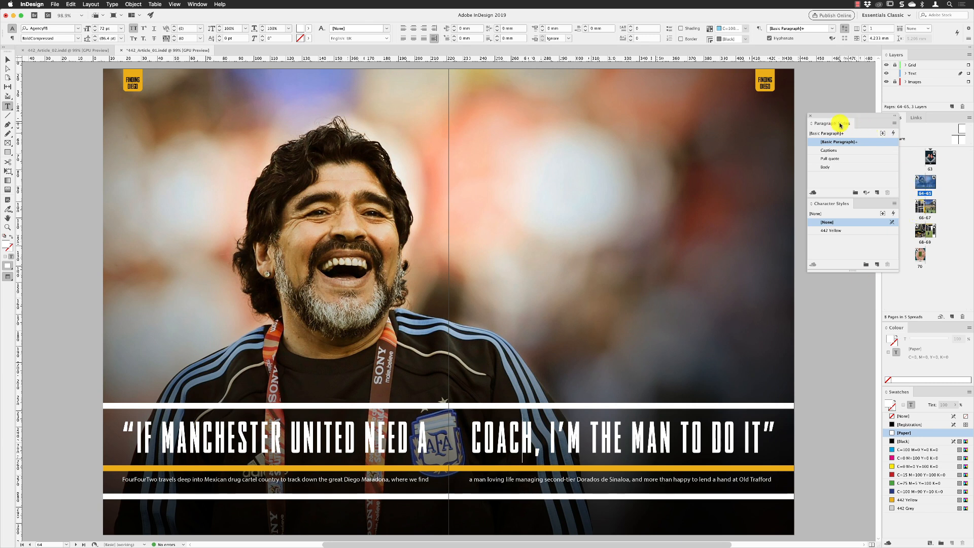
left_click(876, 195, "alt")
type("Heading")
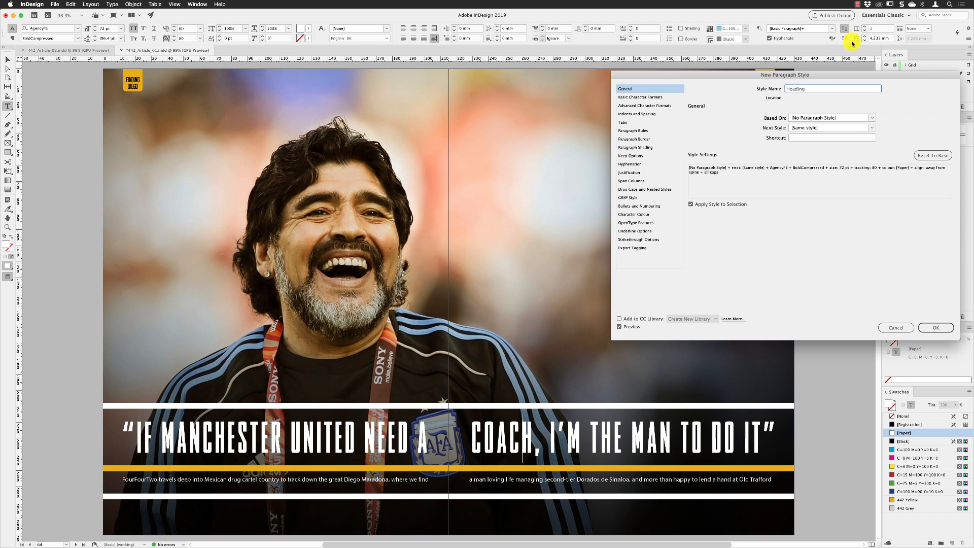
left_click(625, 115)
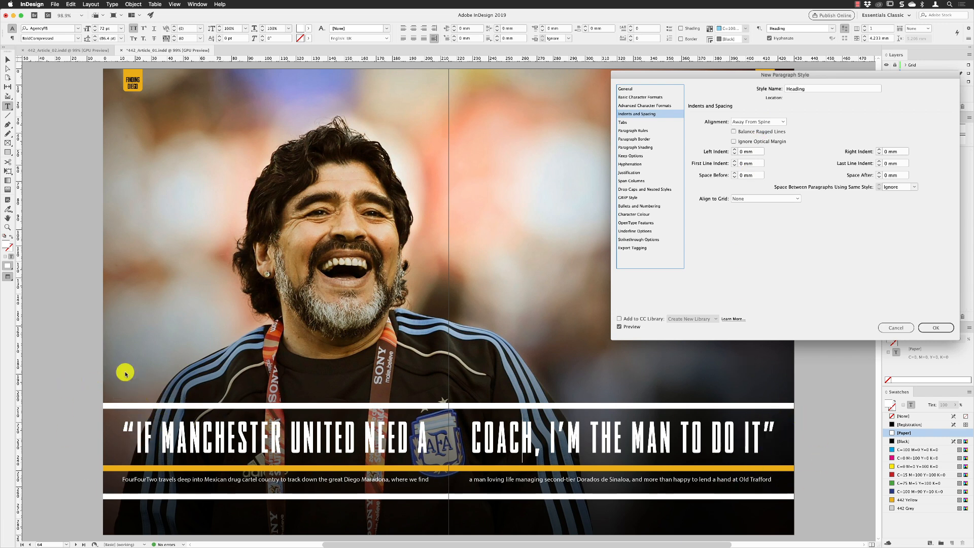
left_click(936, 328)
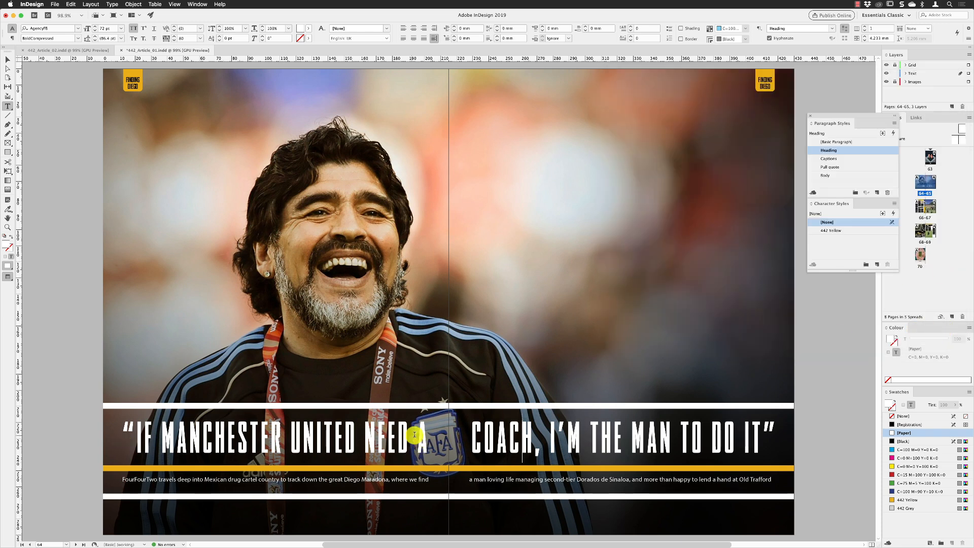
Create a paragraph style named Subhead from the introductory line beginning "FourFourTwo travels deep" and apply it to that line.
left_click(425, 480)
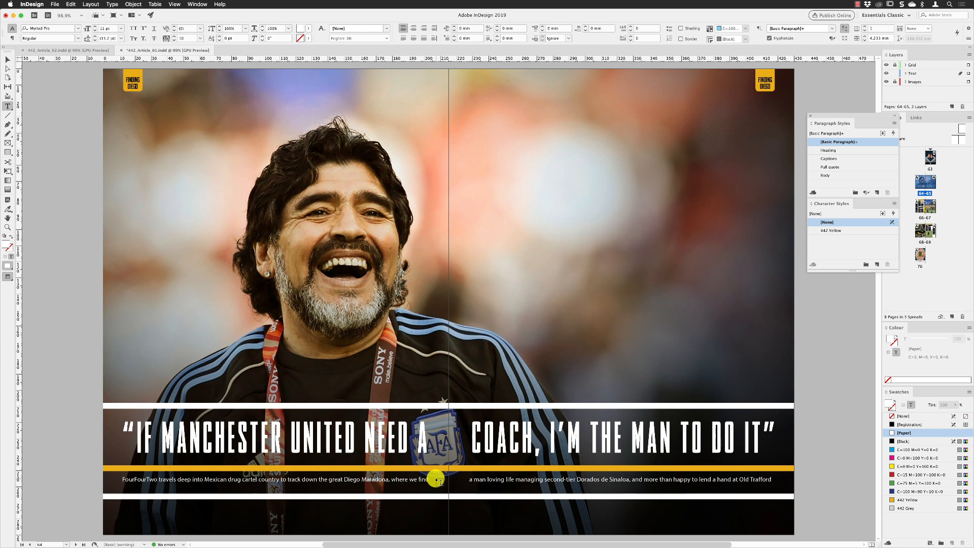
left_click(877, 193, "alt")
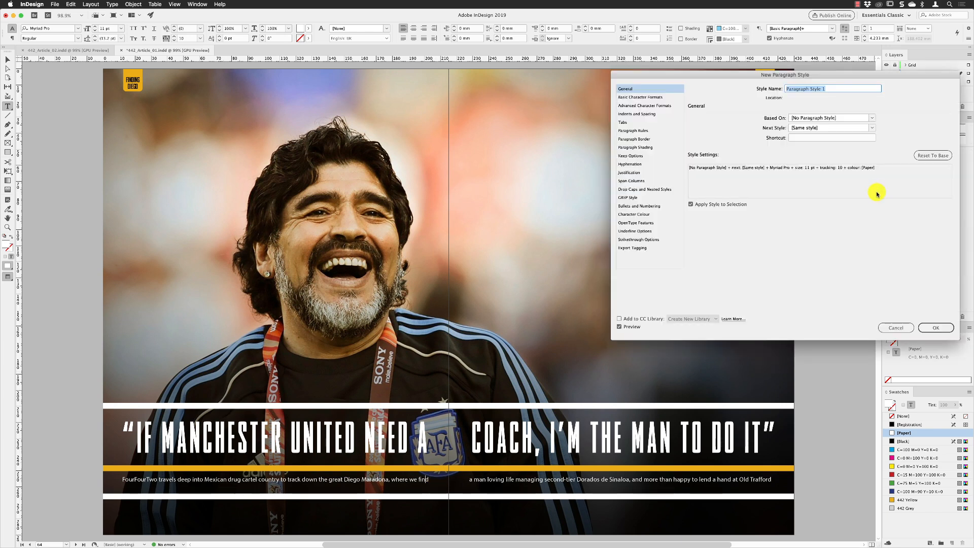
type("Subhead")
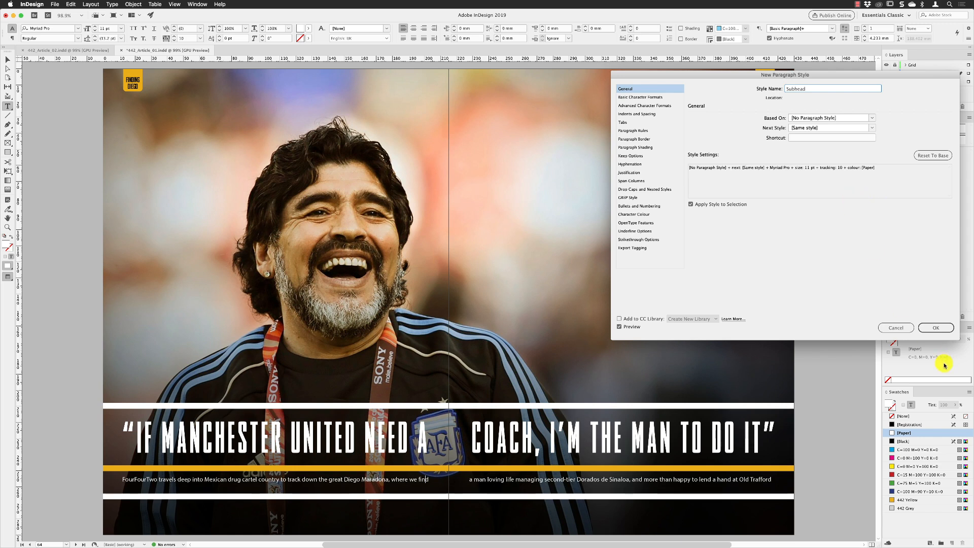
left_click(936, 327)
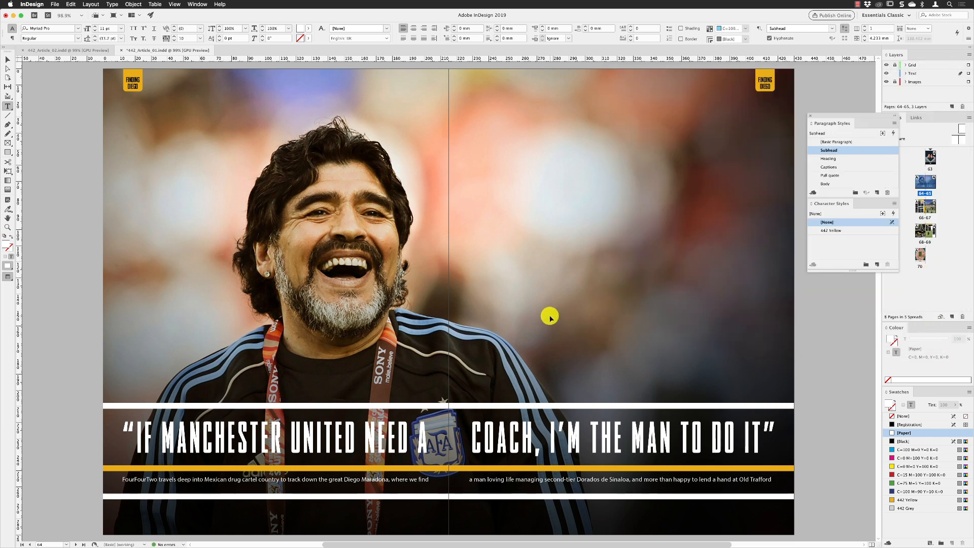